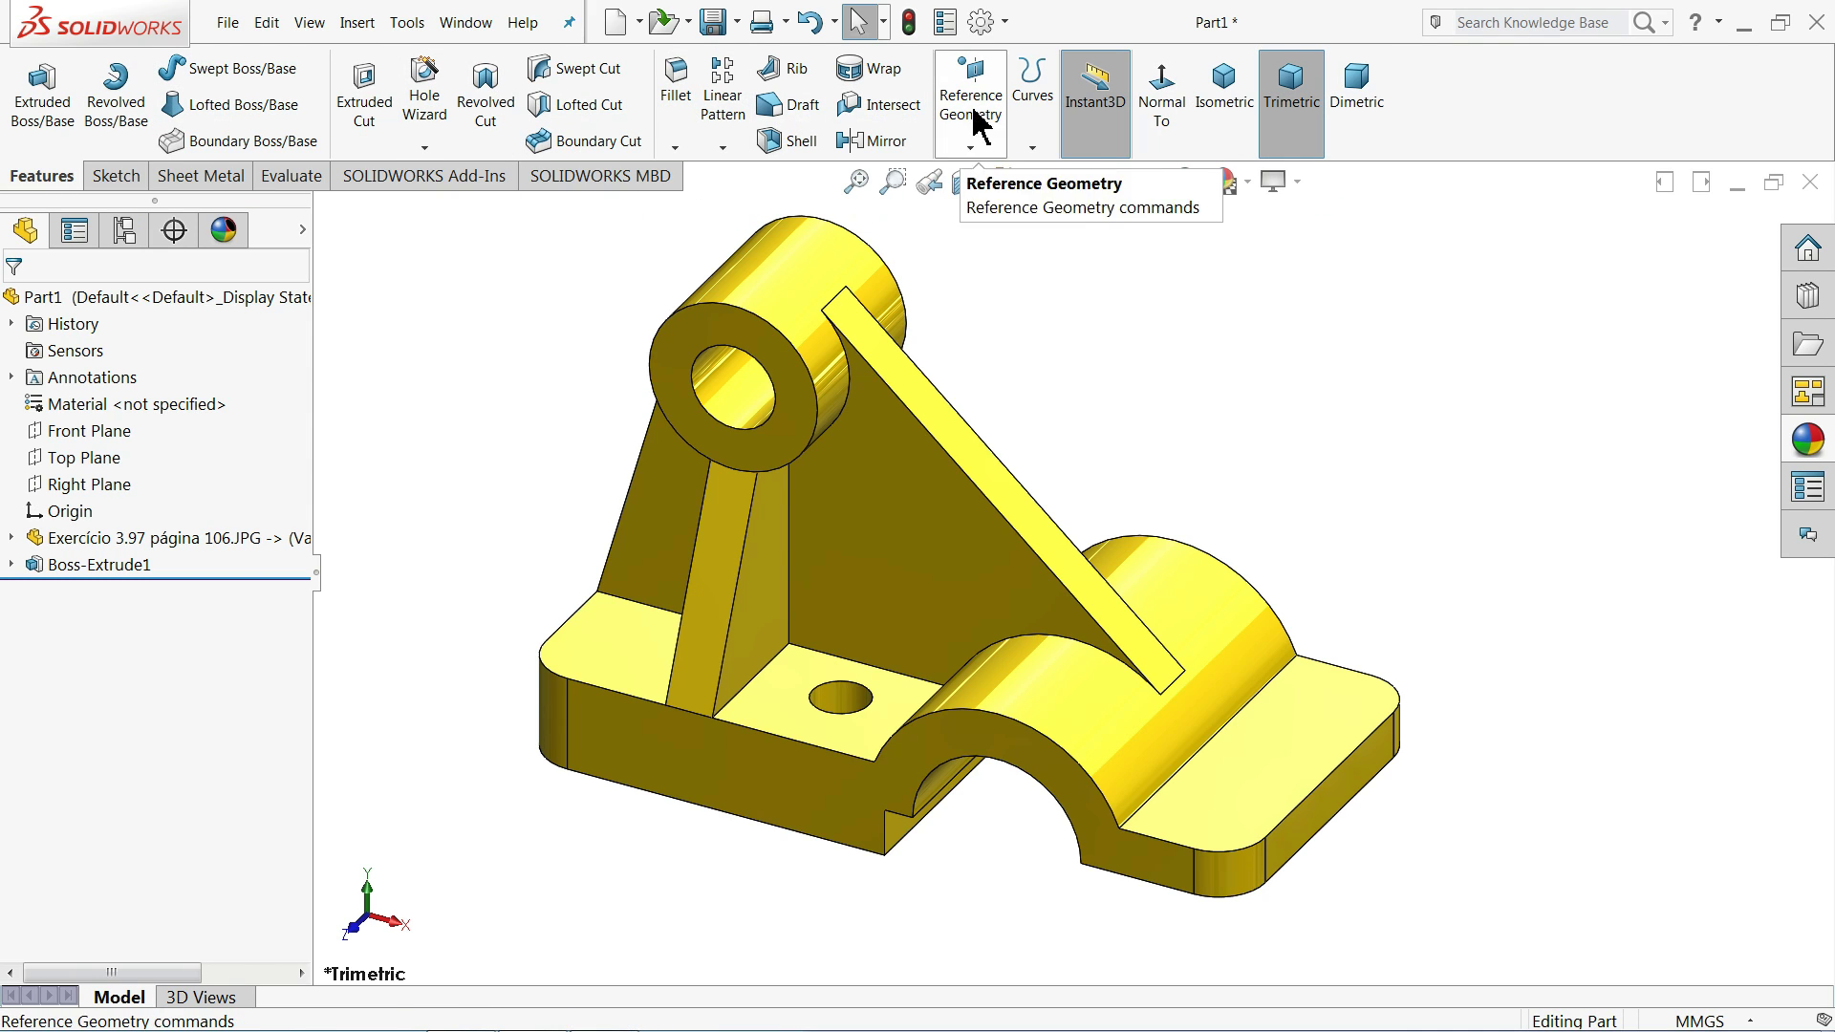
# - Switch the bracket between Isometric, Normal To and Isometric, then set it to the Right view
pyautogui.click(1226, 120)
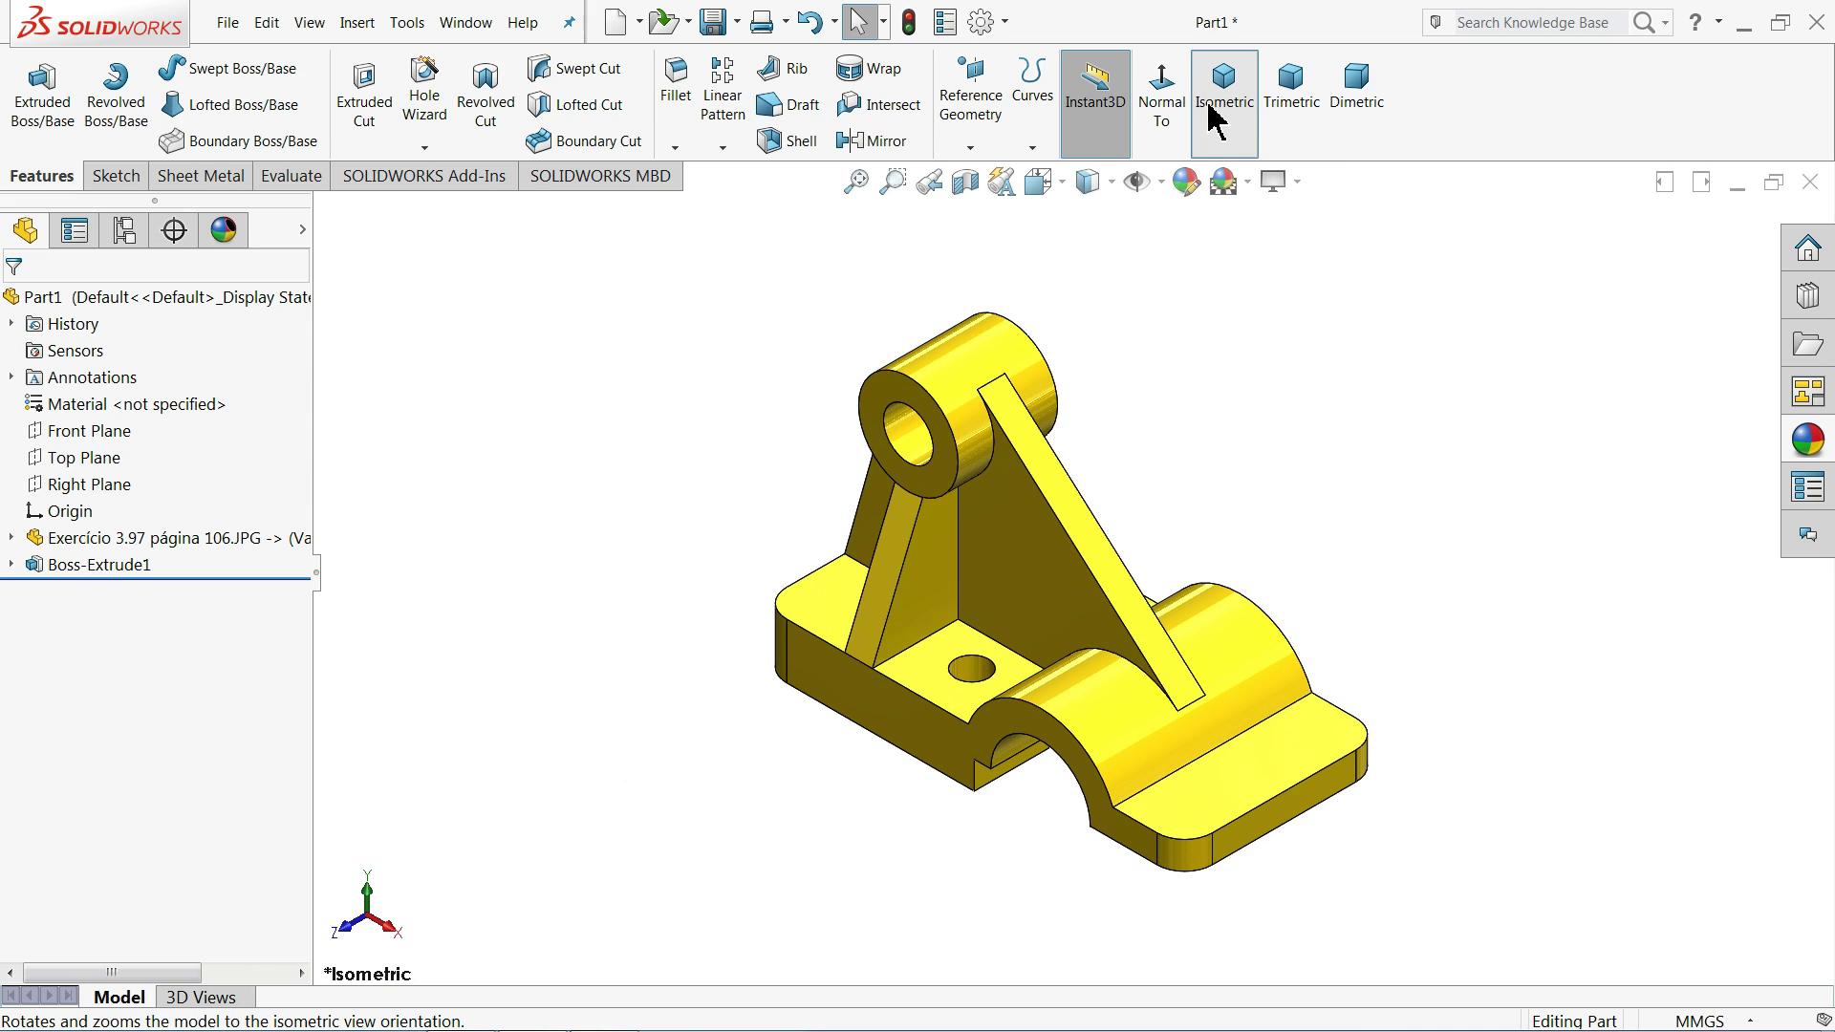
pyautogui.click(1168, 105)
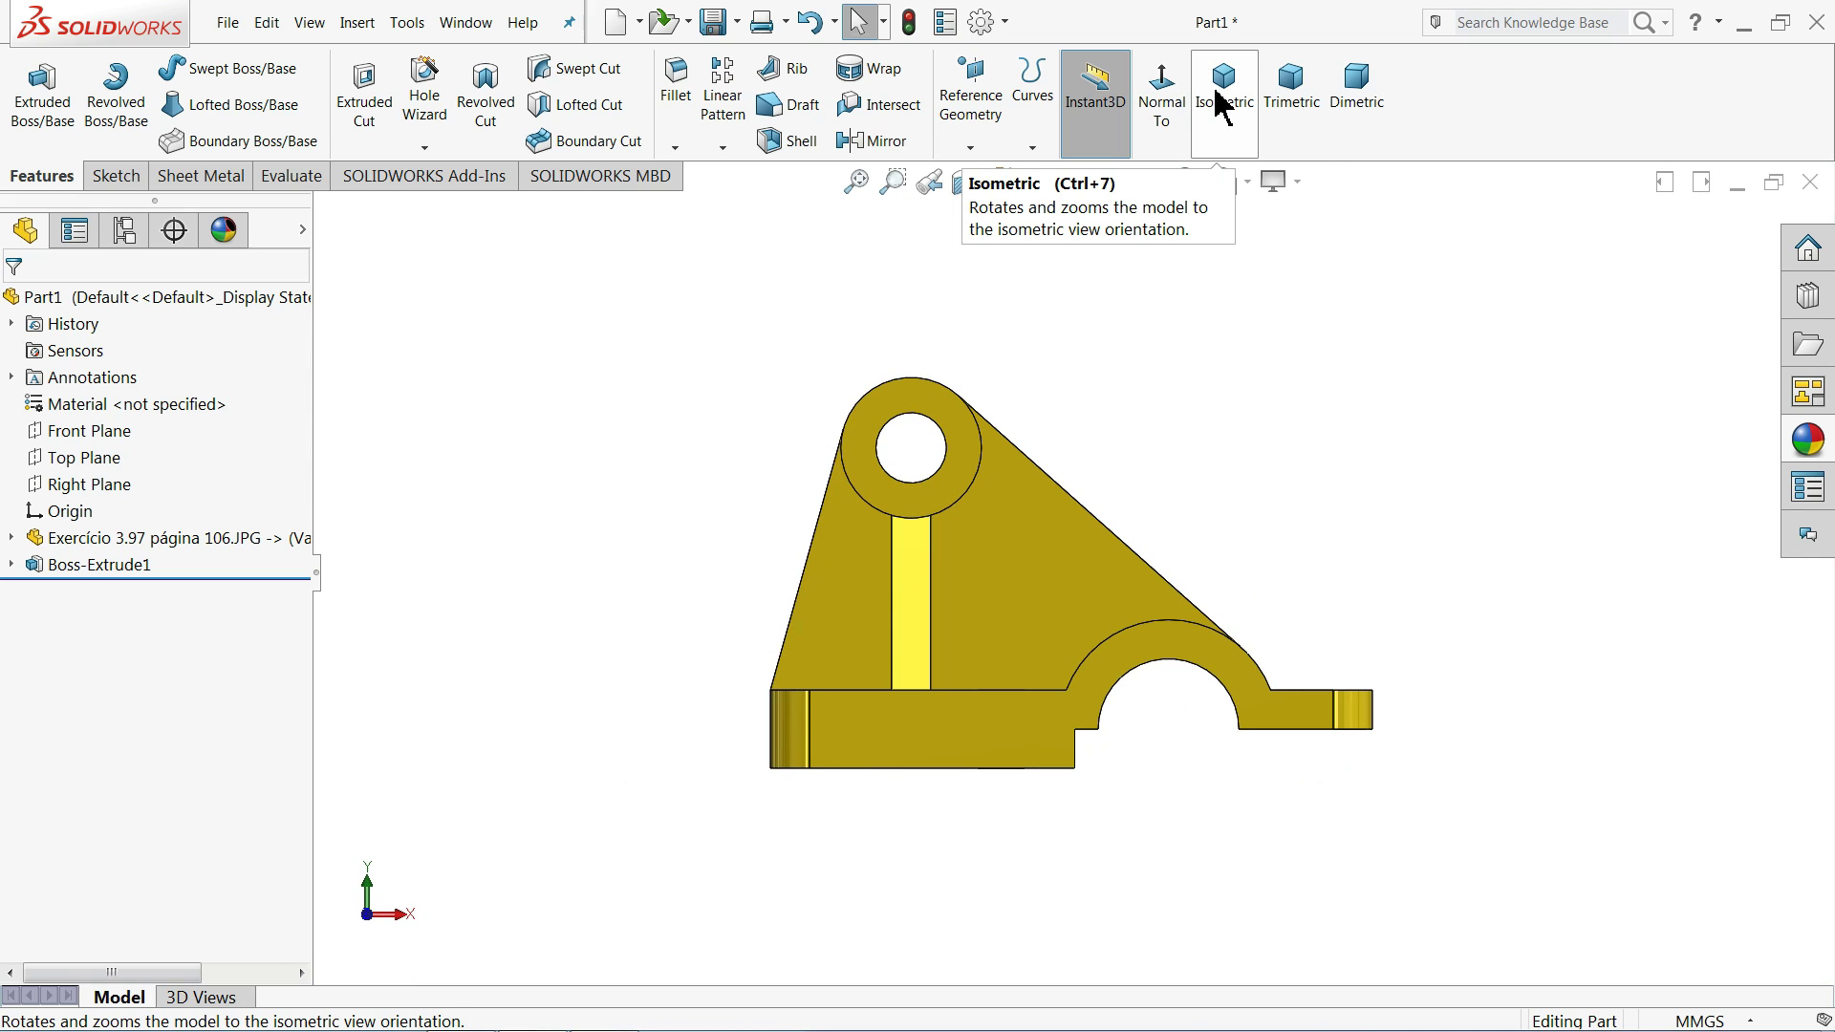
pyautogui.click(1220, 96)
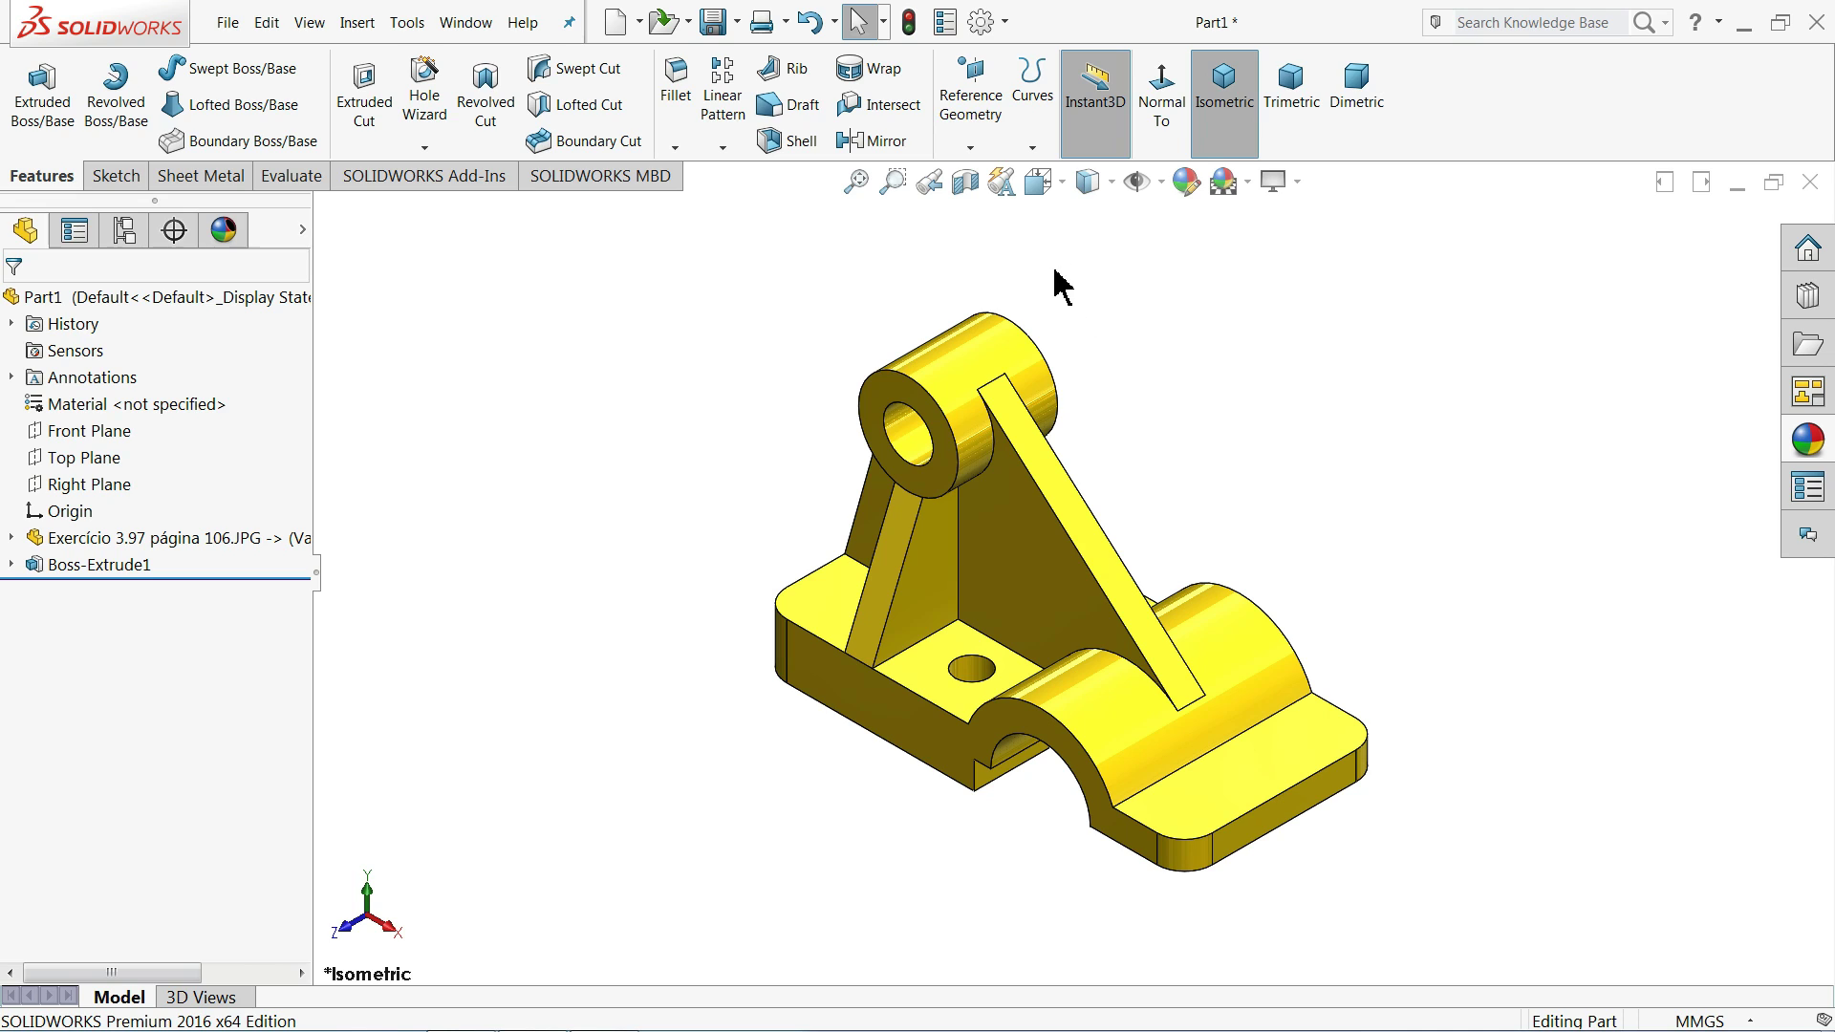
pyautogui.click(1059, 187)
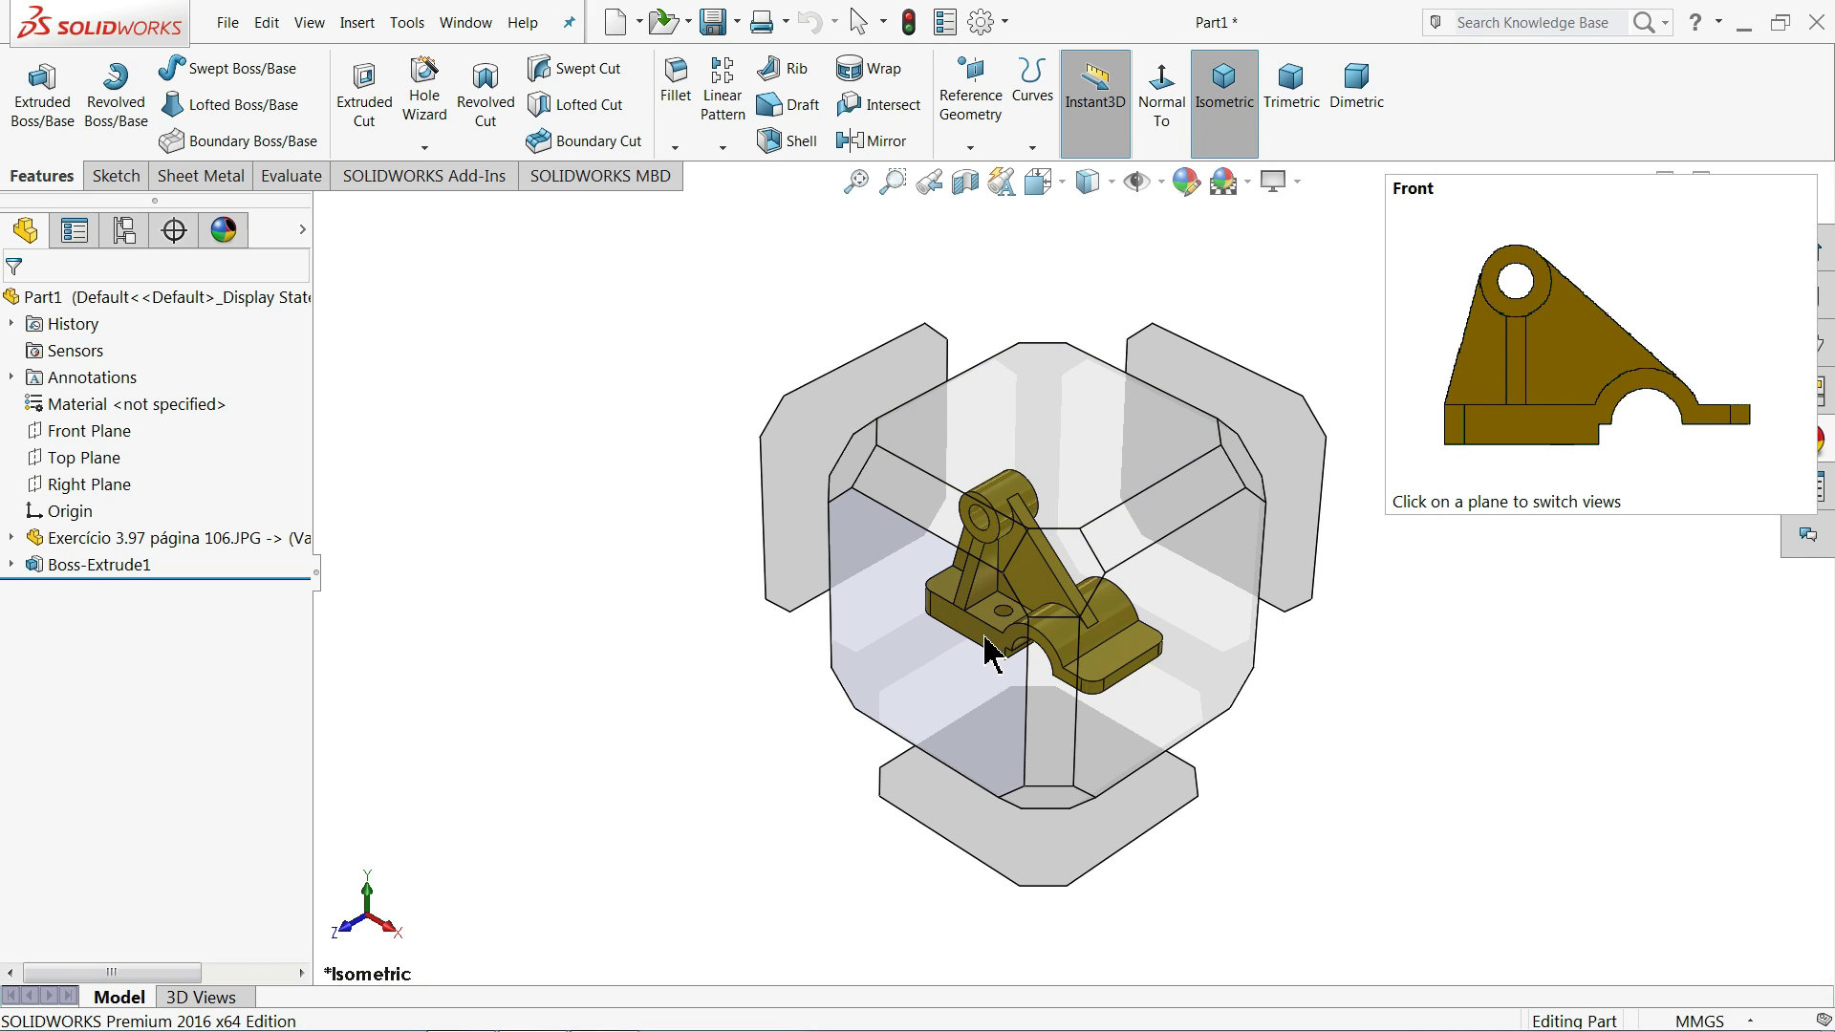
pyautogui.click(1166, 642)
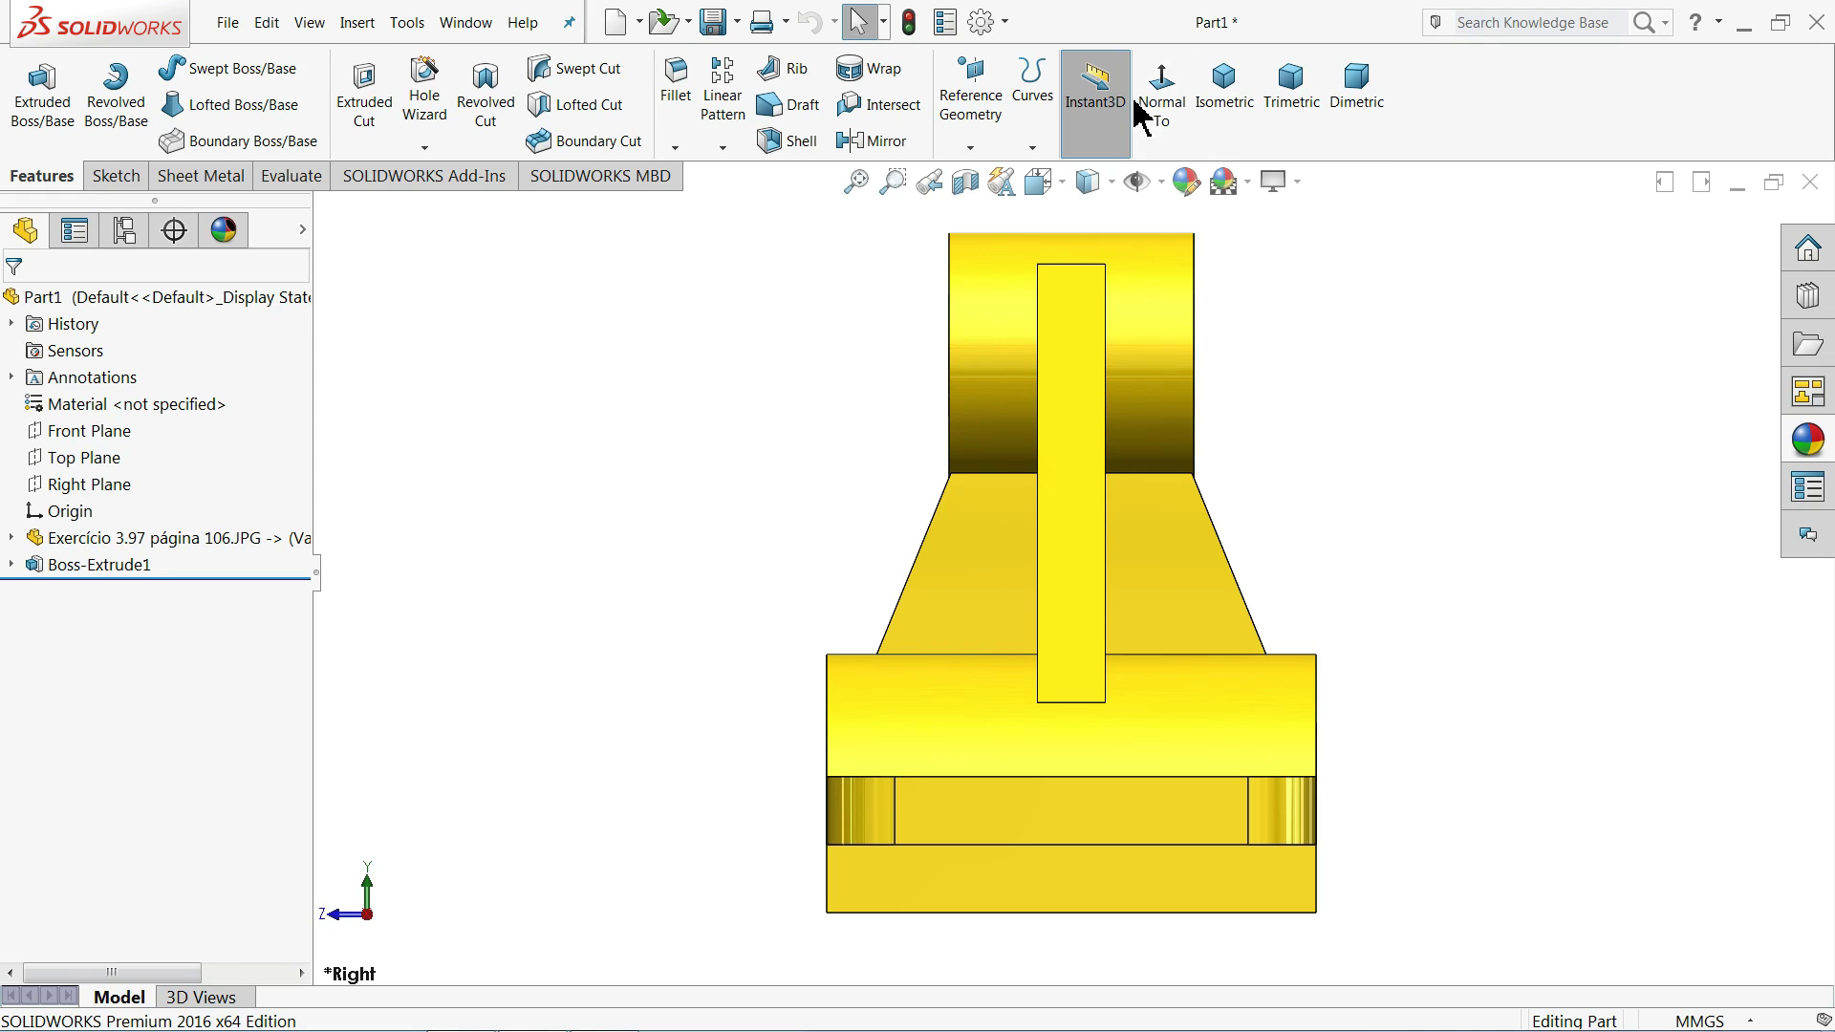
# - Switch from Sketch to Sheet Metal and back to Sketch, then open the CommandManager's toolbar options menu
pyautogui.click(116, 177)
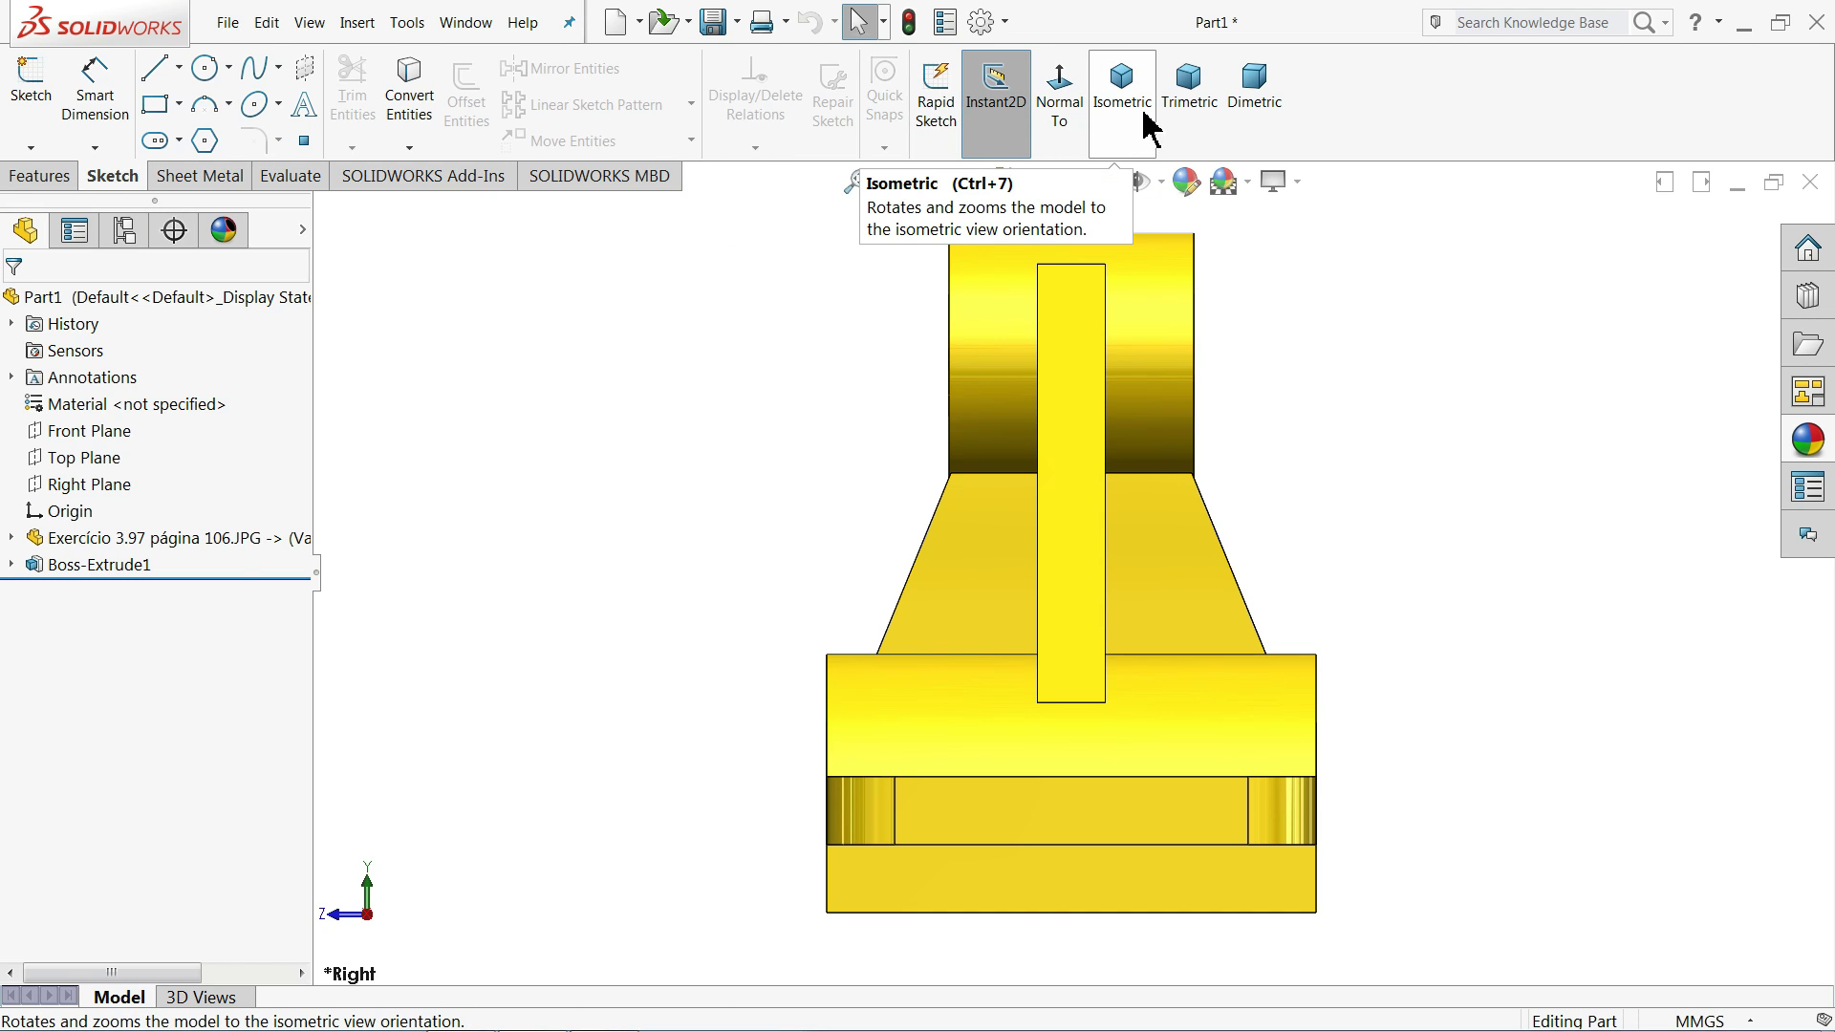
pyautogui.click(221, 178)
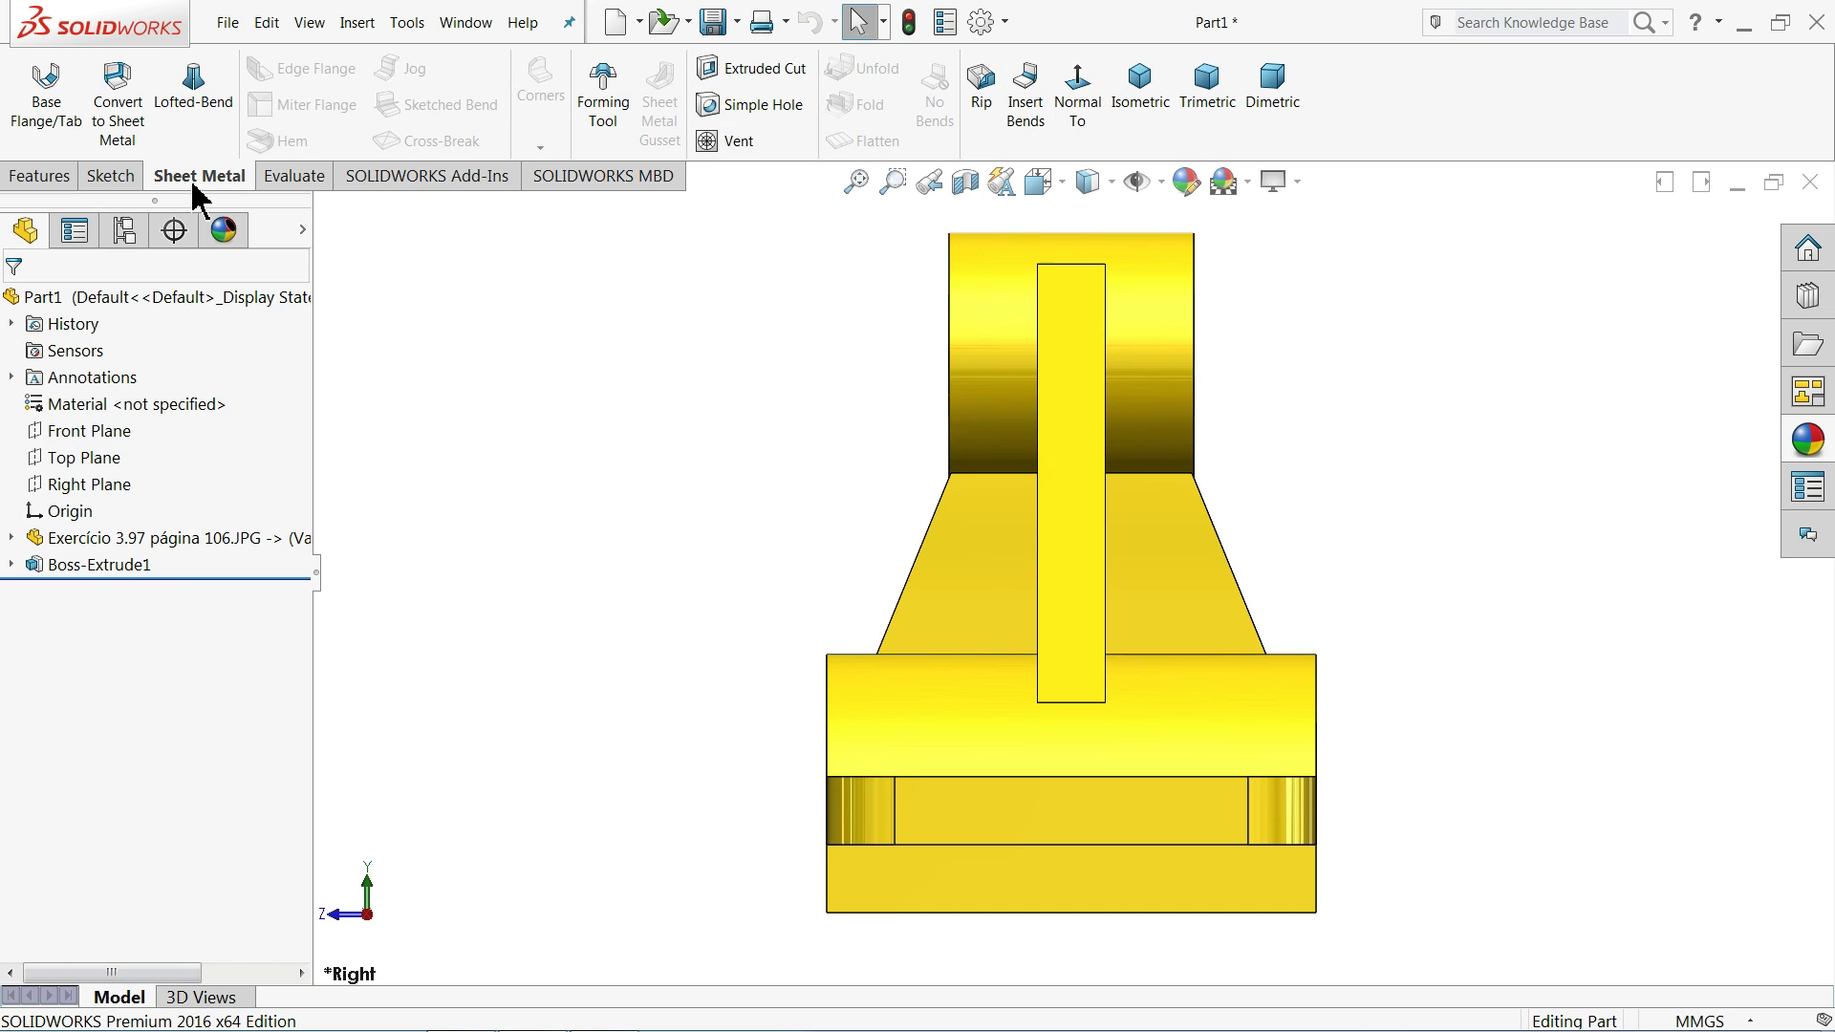
pyautogui.click(110, 177)
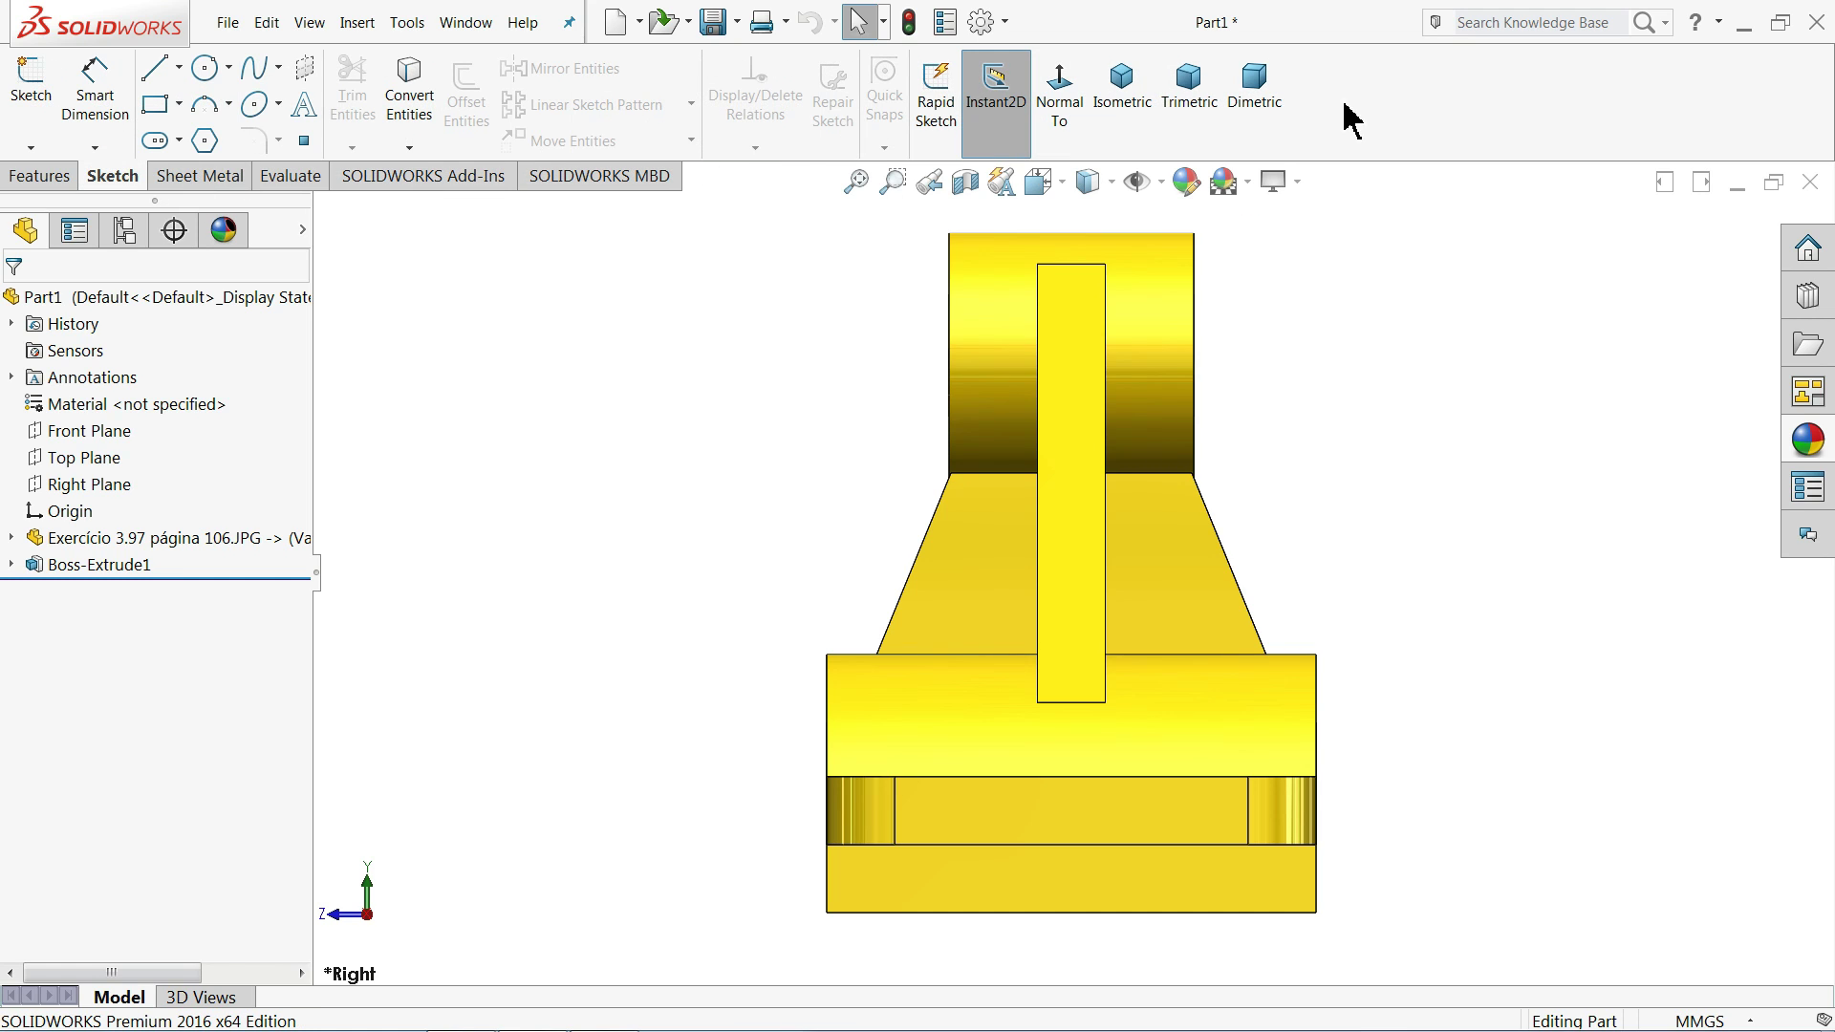
pyautogui.rightClick(1411, 105)
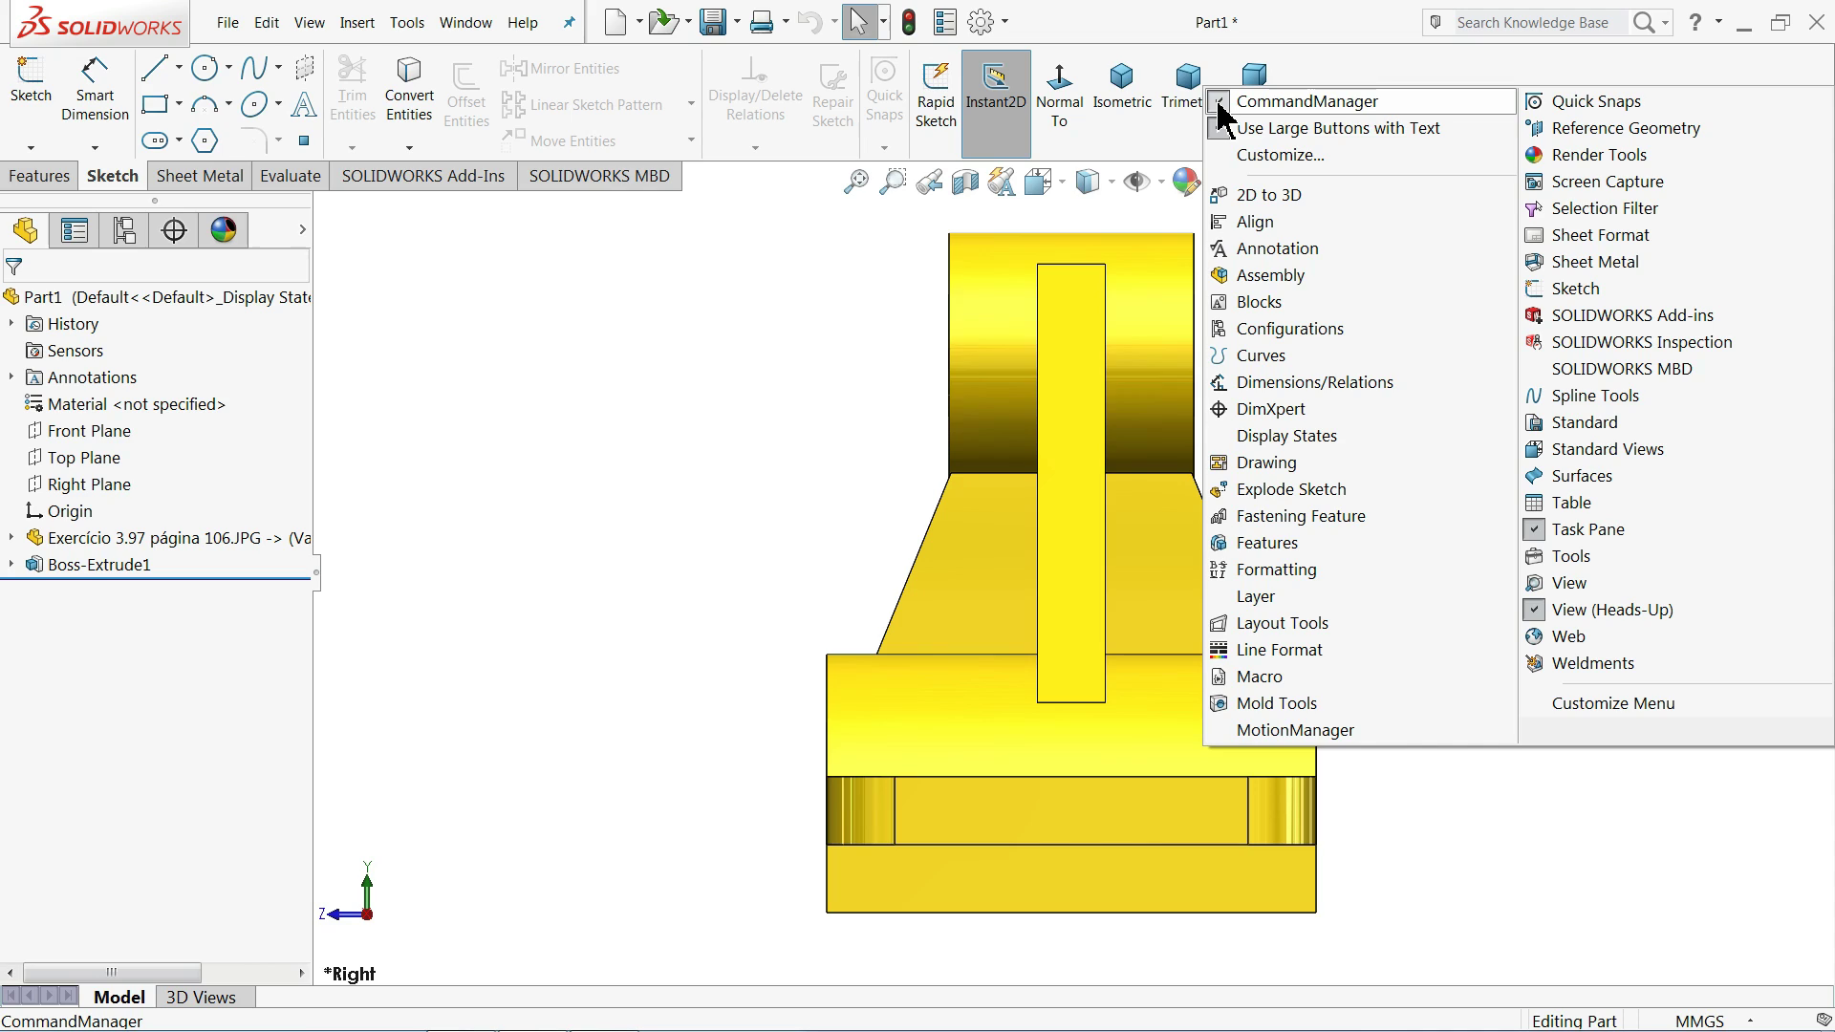
# - In Customize, go to the Shortcut Bars page and select Standard Views from the Toolbar list
pyautogui.click(1269, 154)
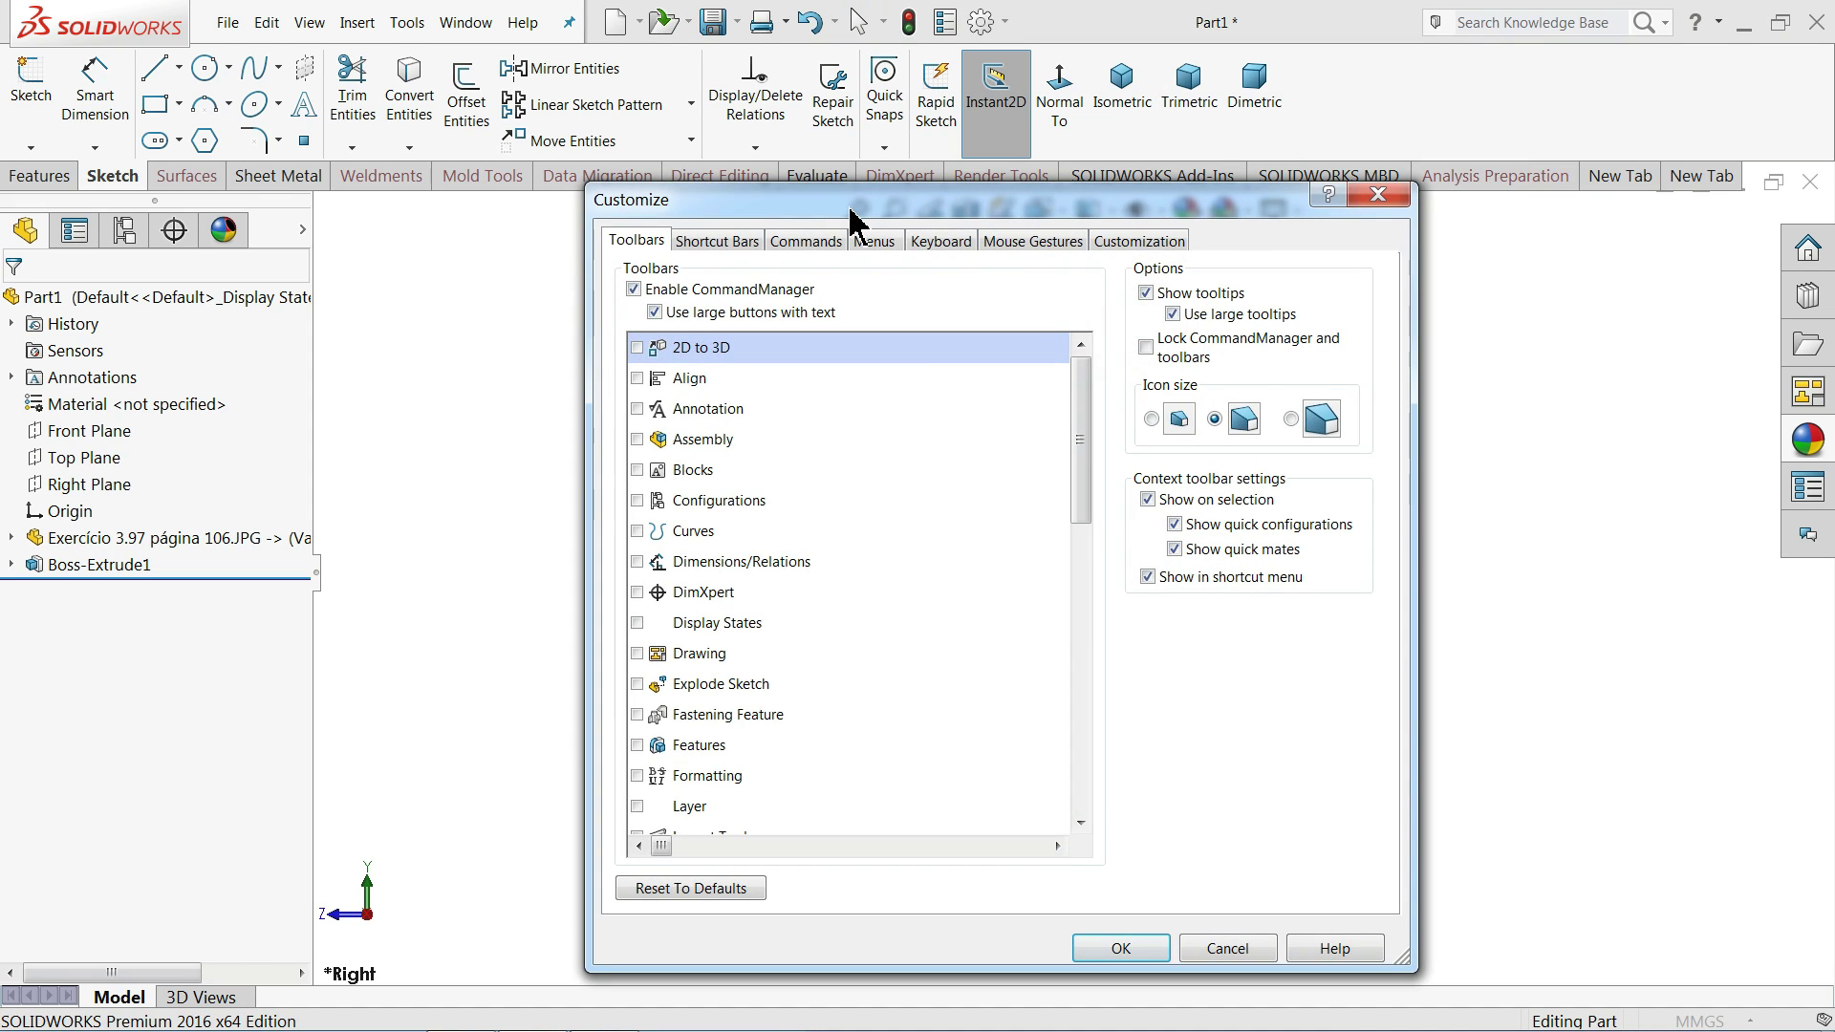
pyautogui.moveTo(850, 215); pyautogui.dragTo(498, 124)
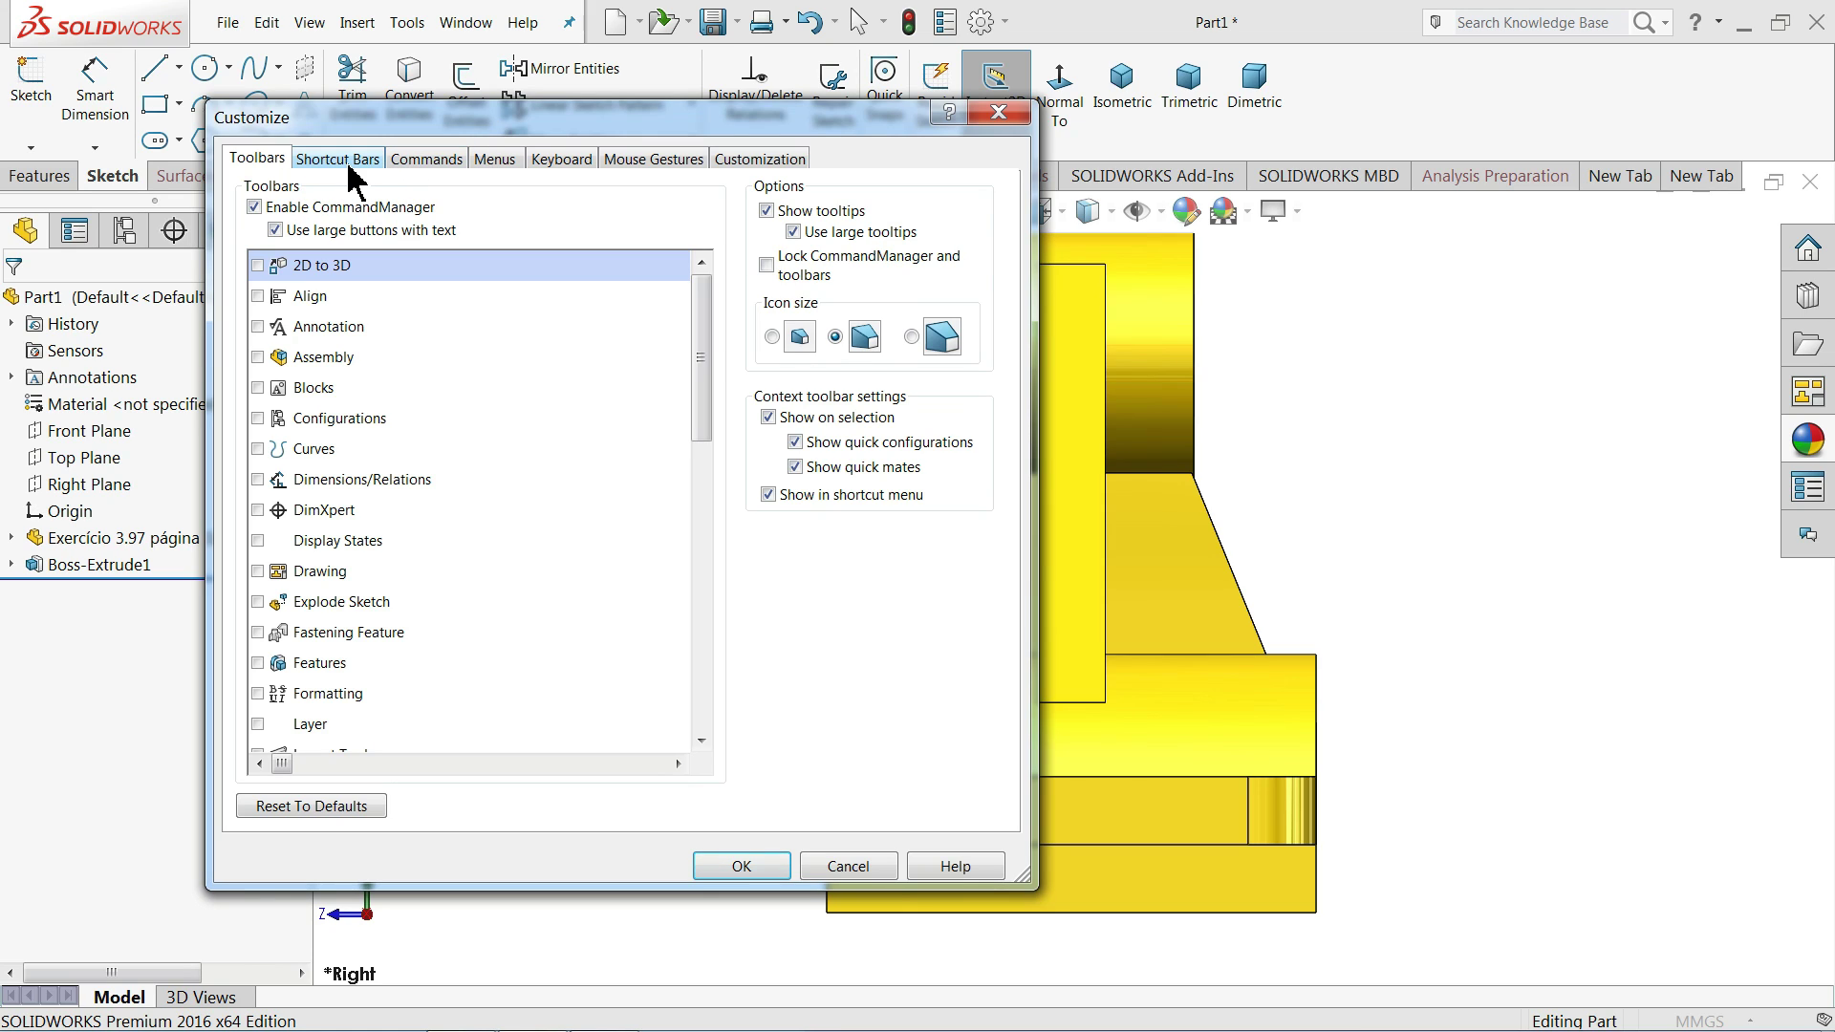
pyautogui.click(427, 159)
pyautogui.click(364, 168)
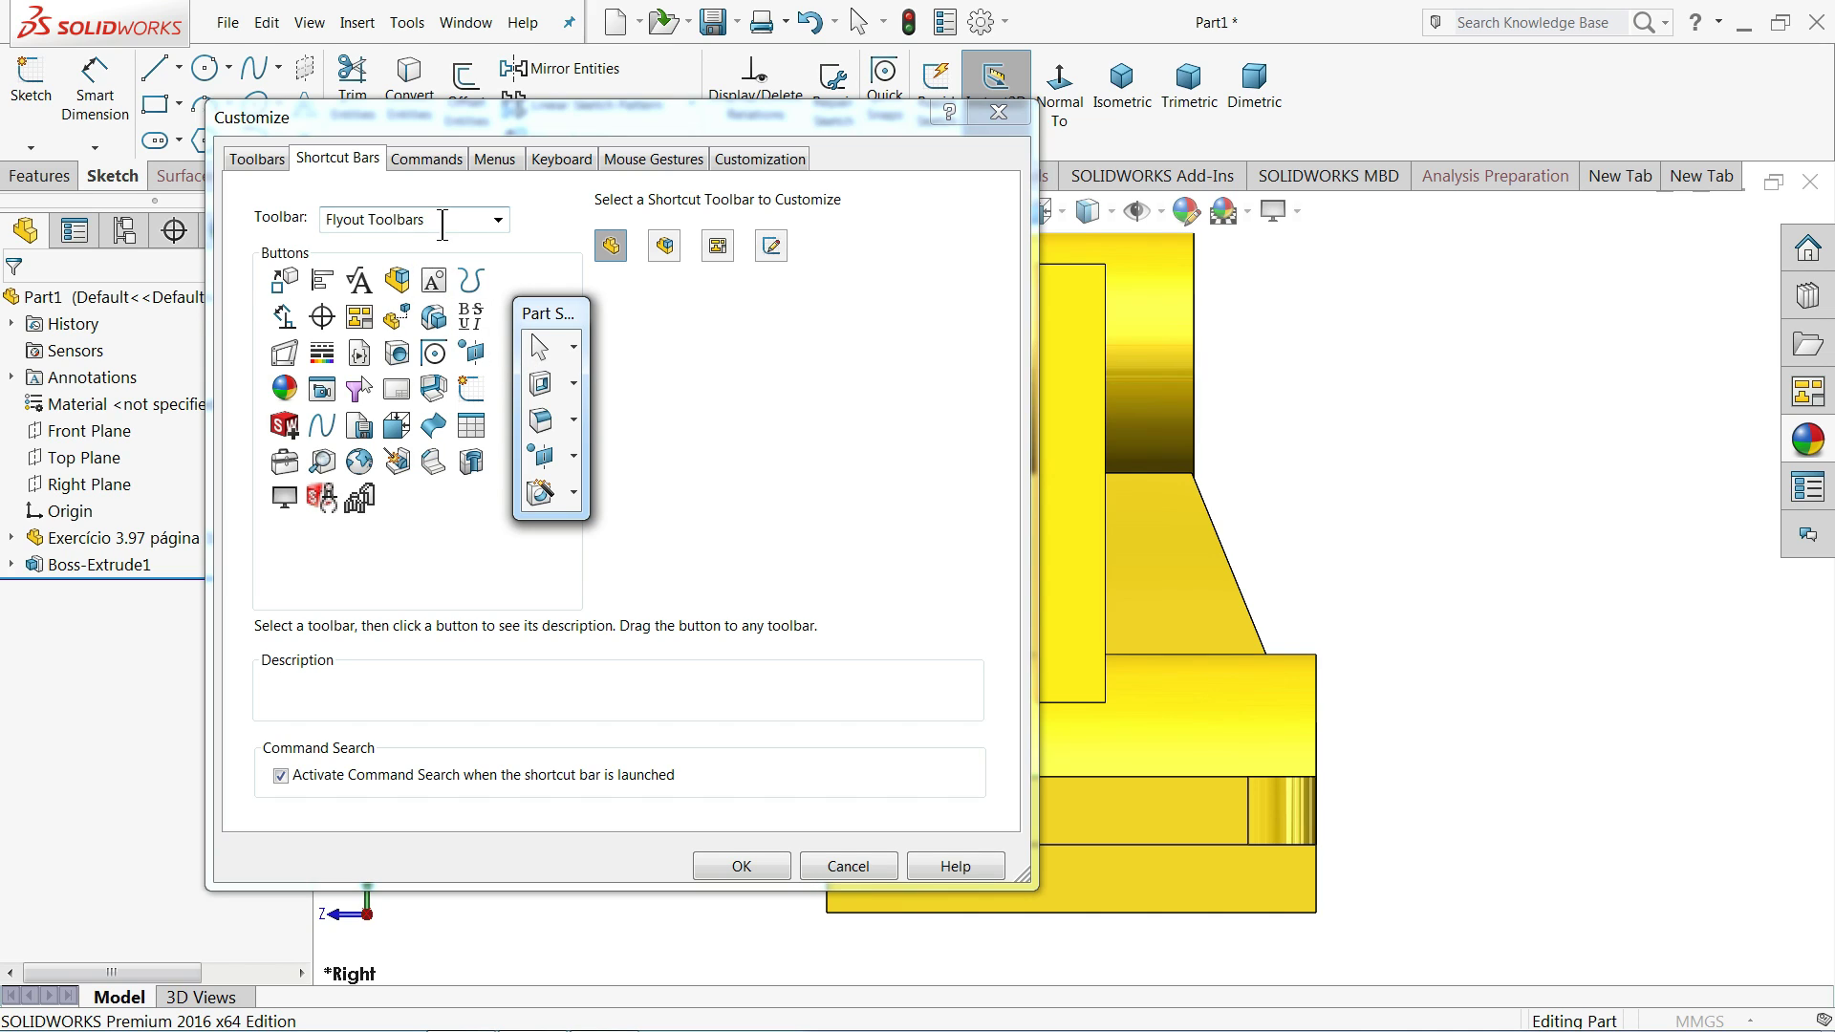
pyautogui.click(497, 220)
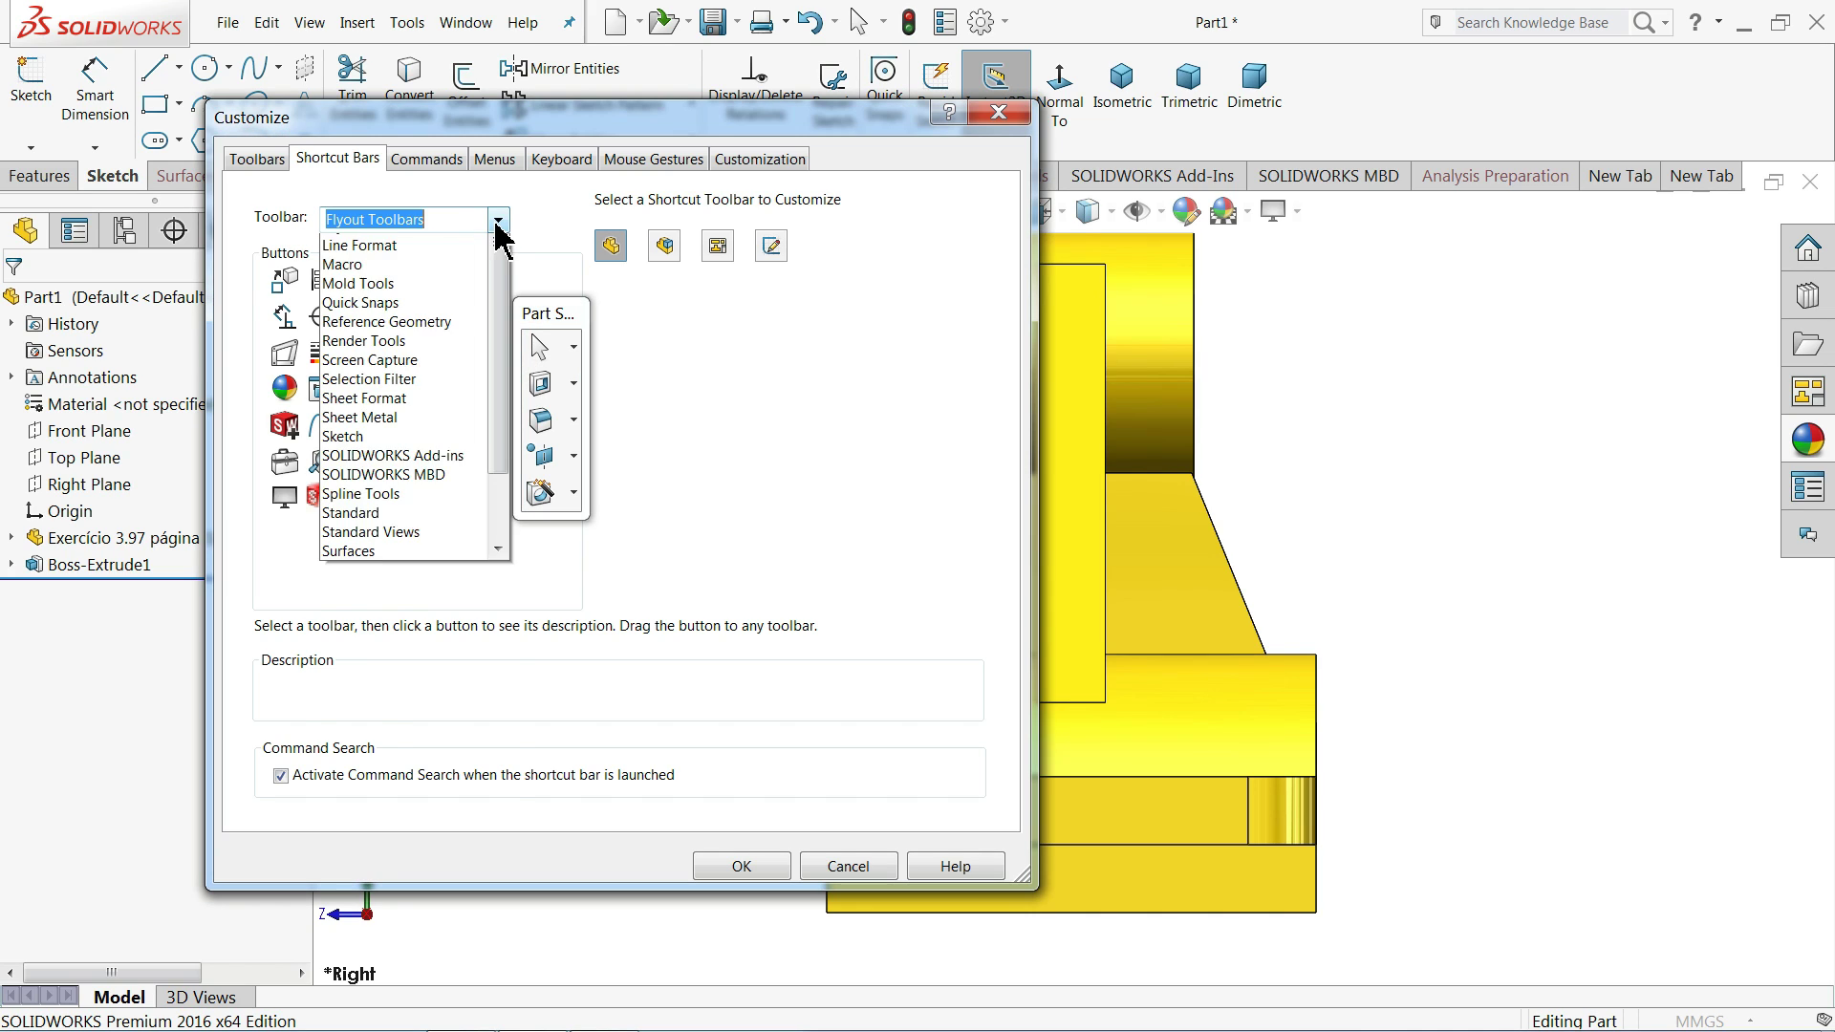
pyautogui.scroll(-2, 507, 574)
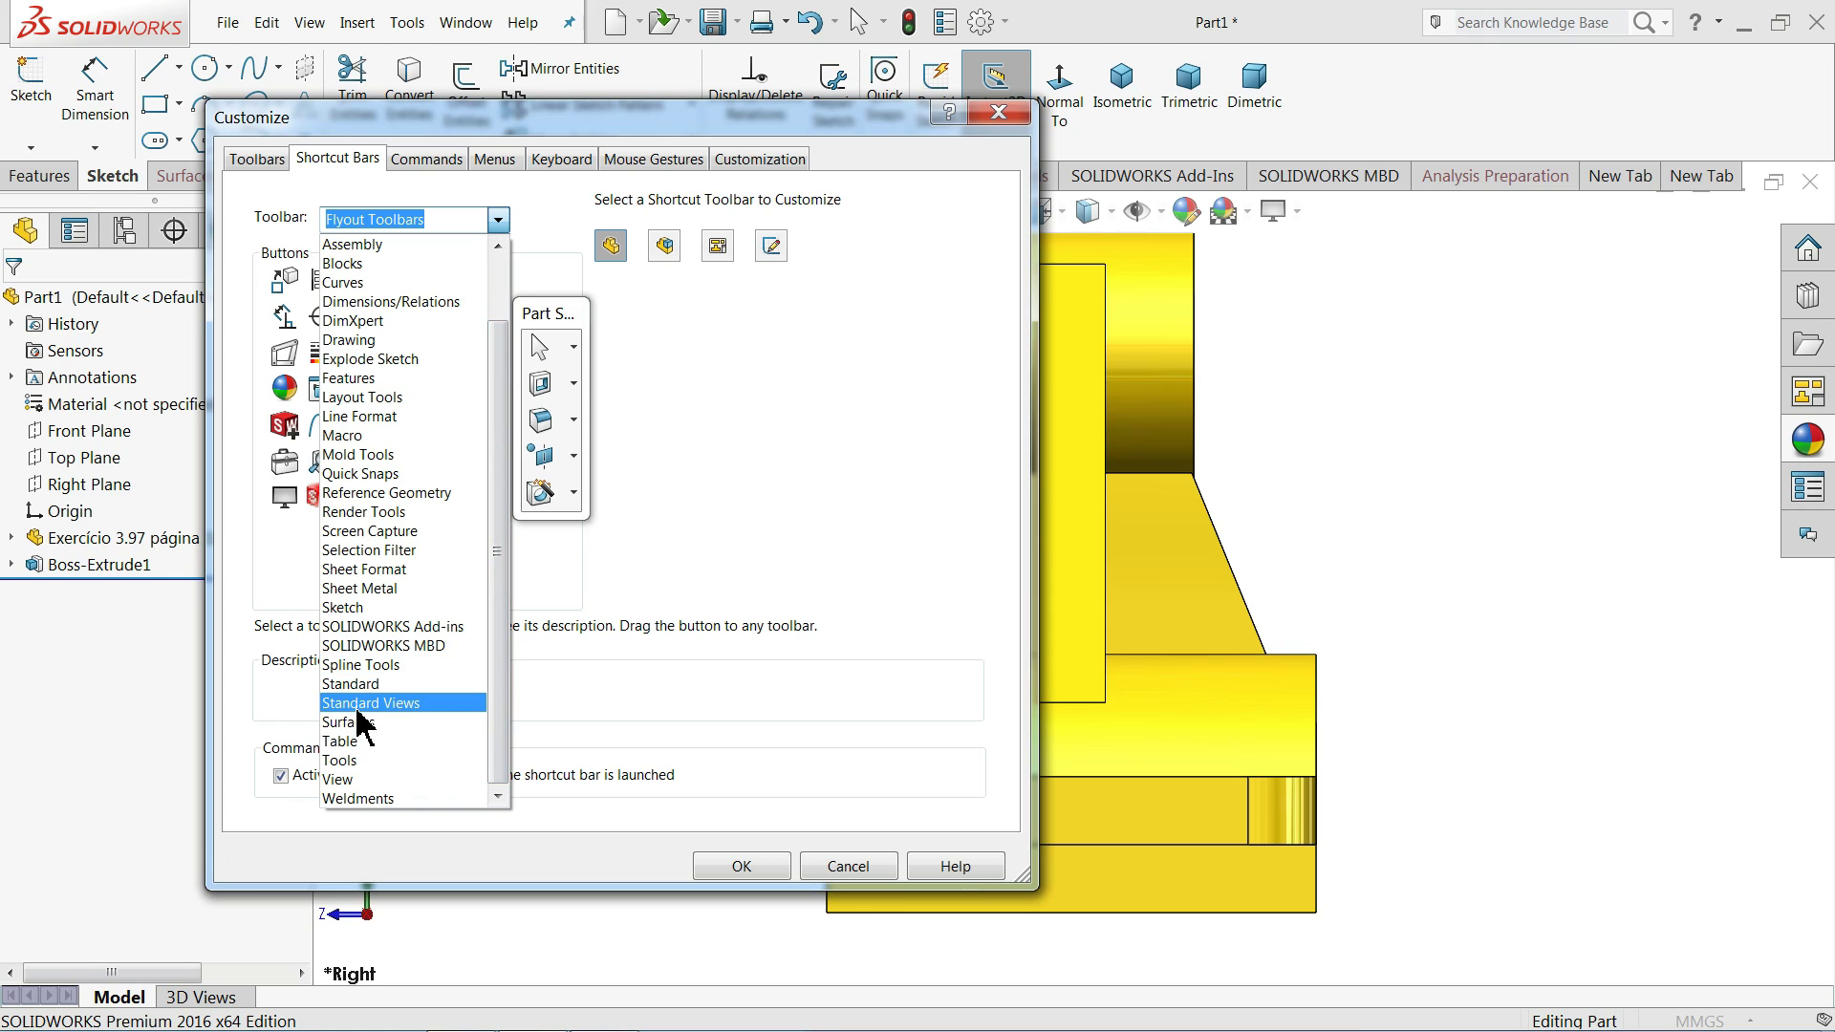
pyautogui.click(394, 704)
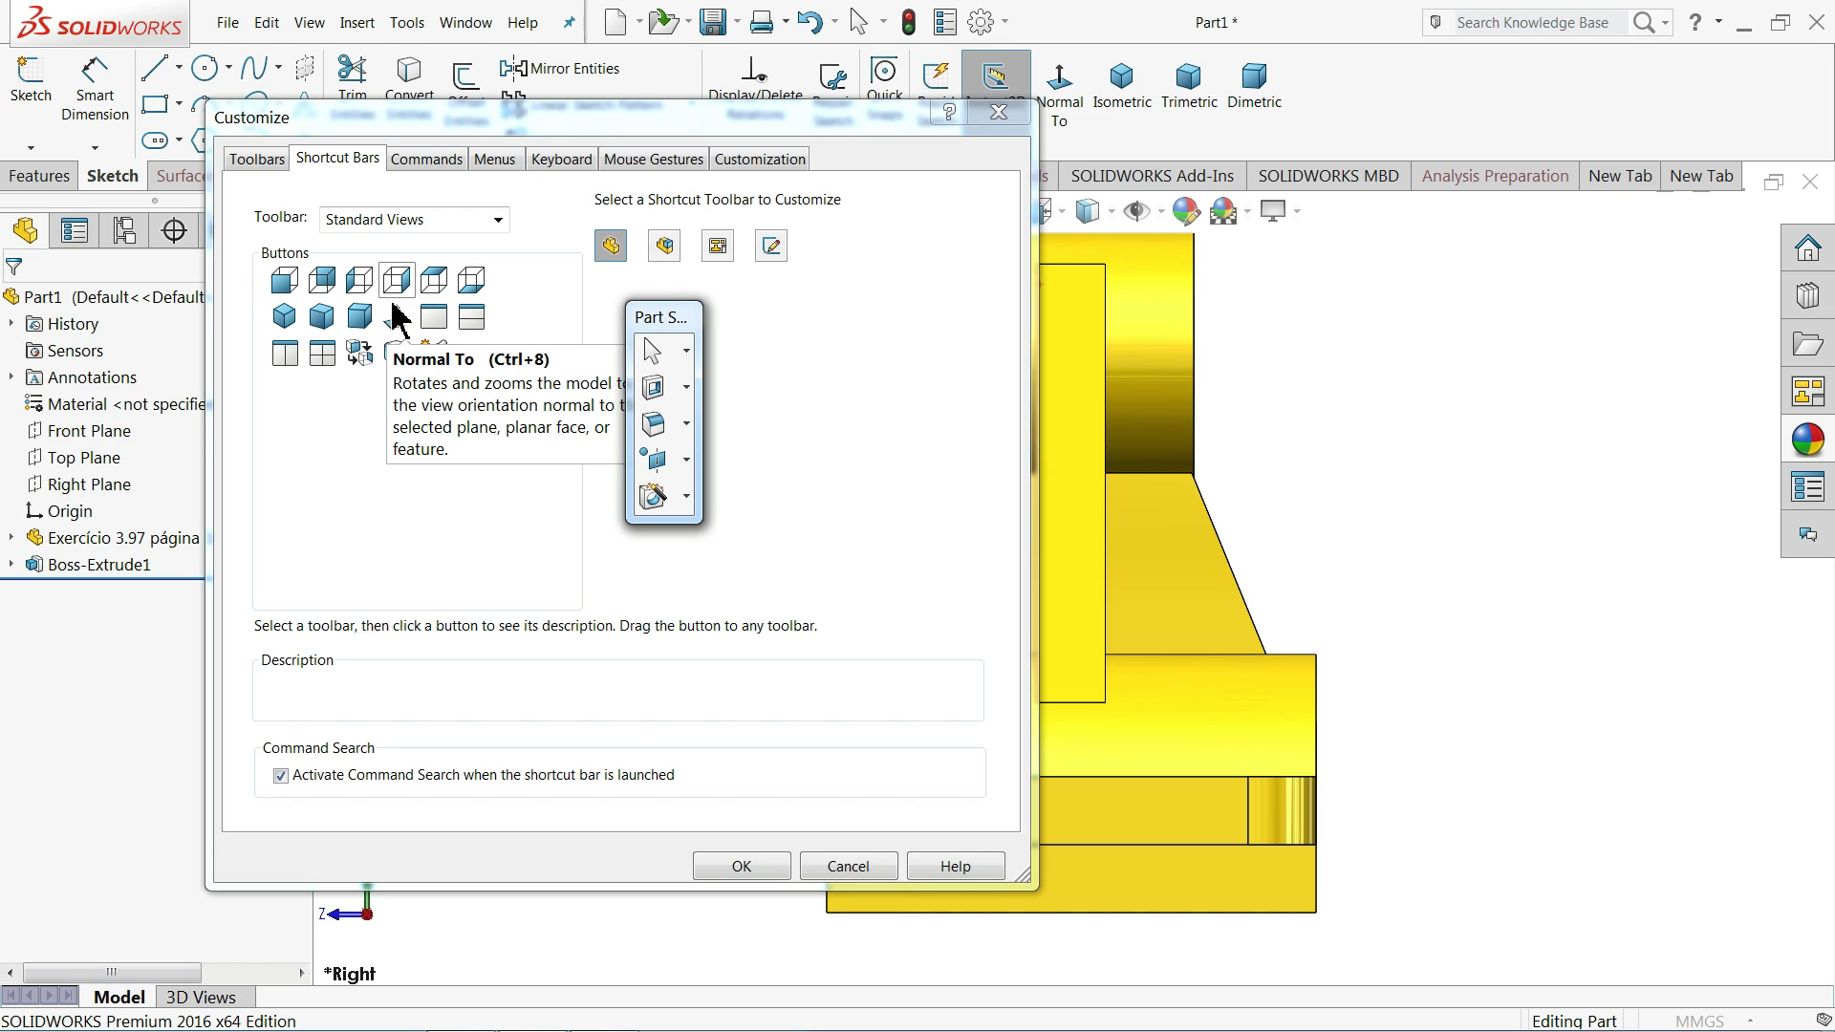
# - Add the Front, Back and Top view buttons to the Sketch tab
pyautogui.moveTo(620, 123); pyautogui.dragTo(1283, 189)
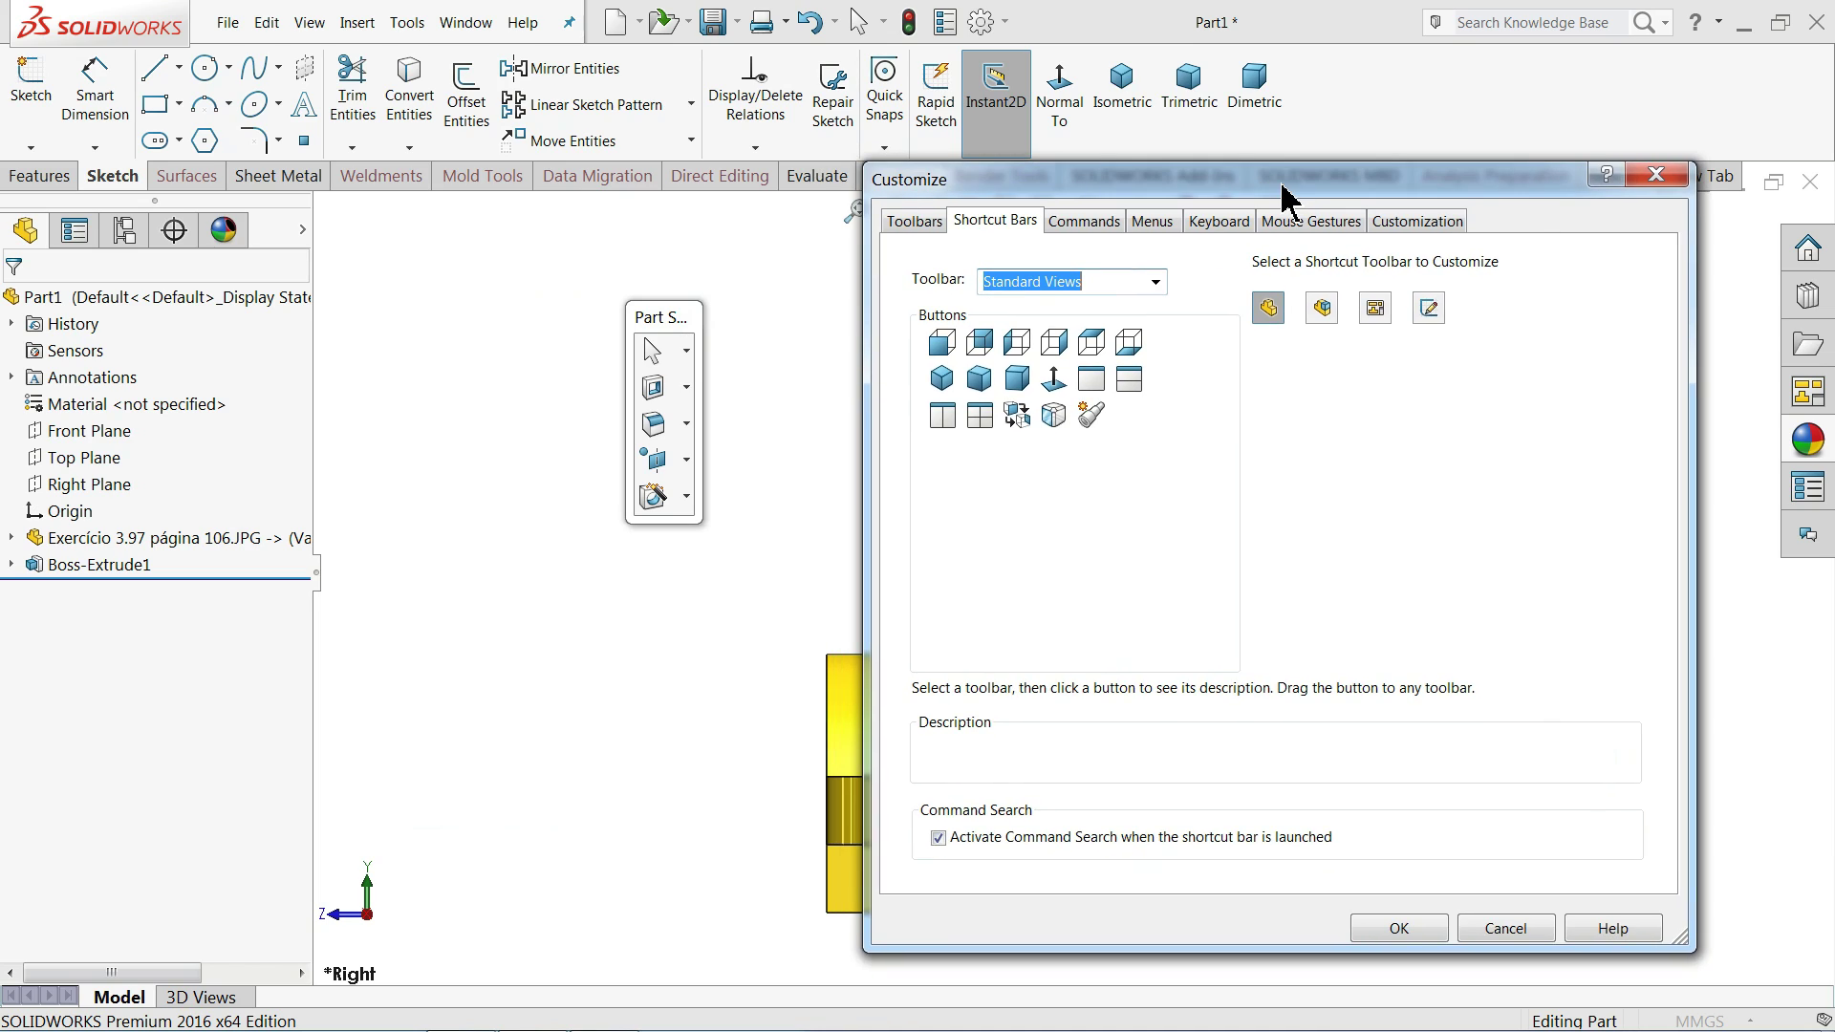
pyautogui.moveTo(941, 356); pyautogui.dragTo(1351, 108)
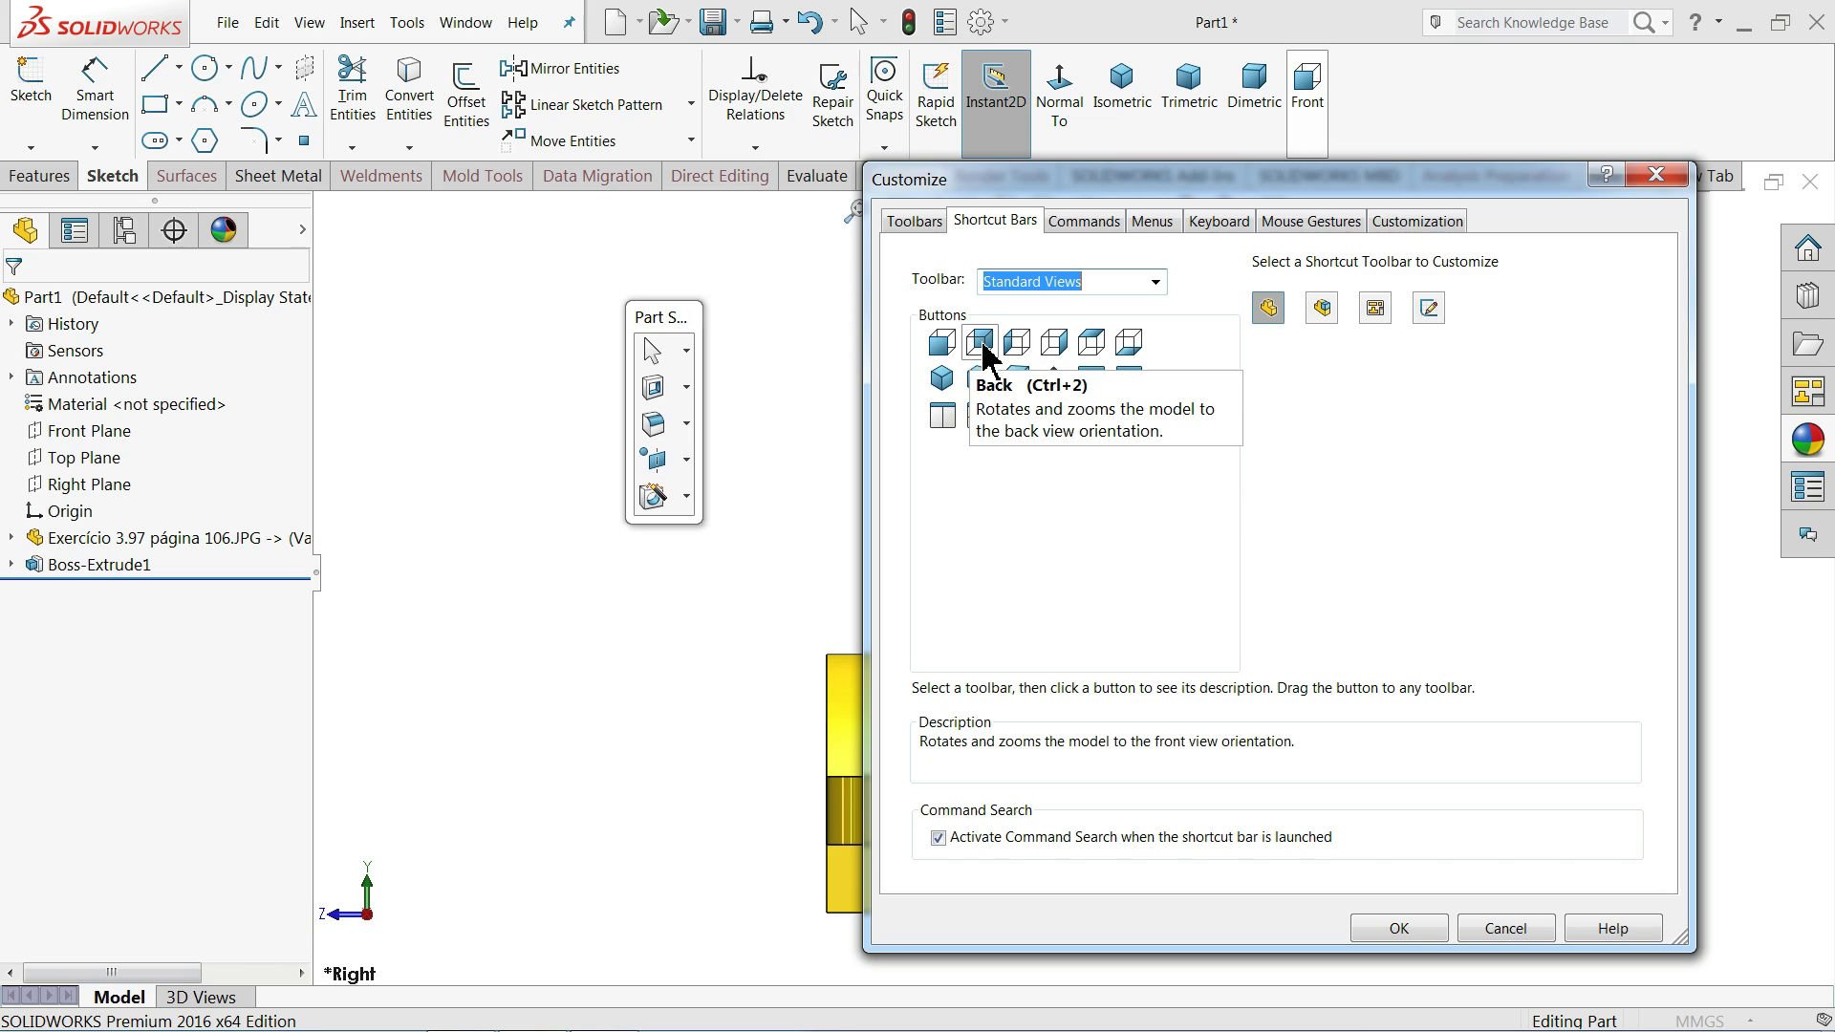
pyautogui.moveTo(981, 353); pyautogui.dragTo(1403, 122)
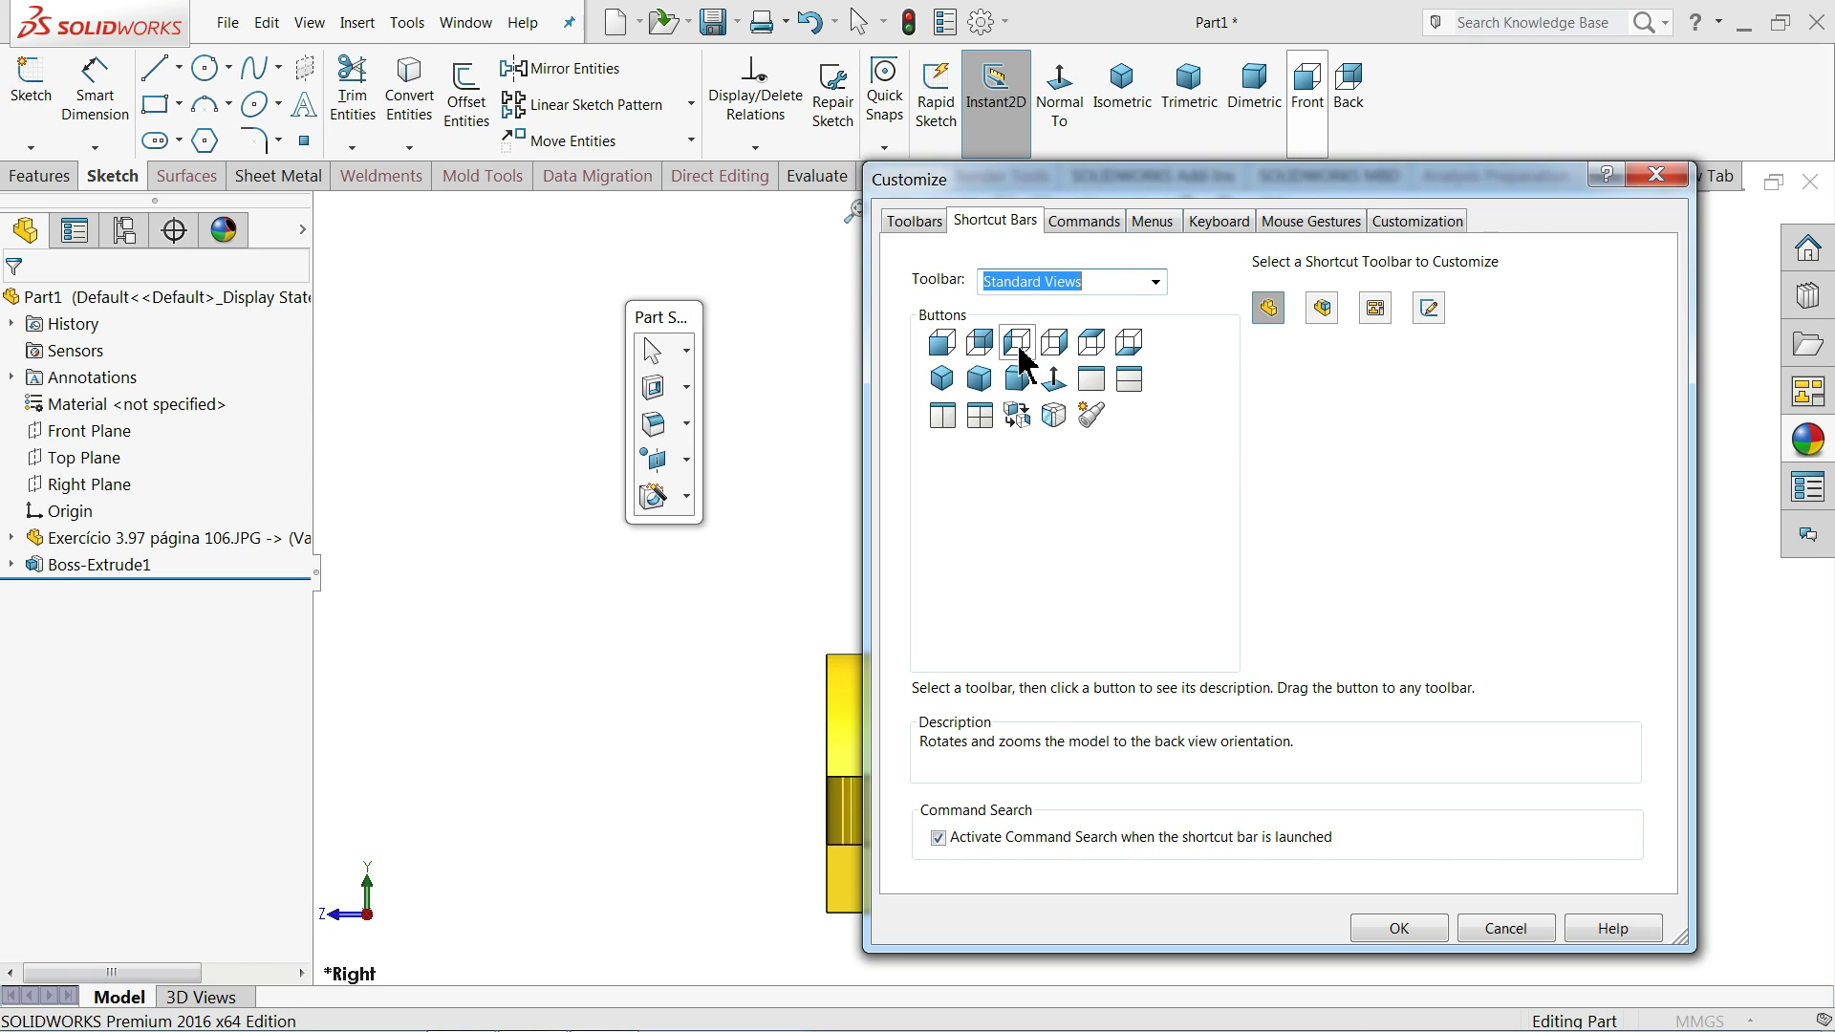
pyautogui.moveTo(1054, 344); pyautogui.dragTo(1448, 105)
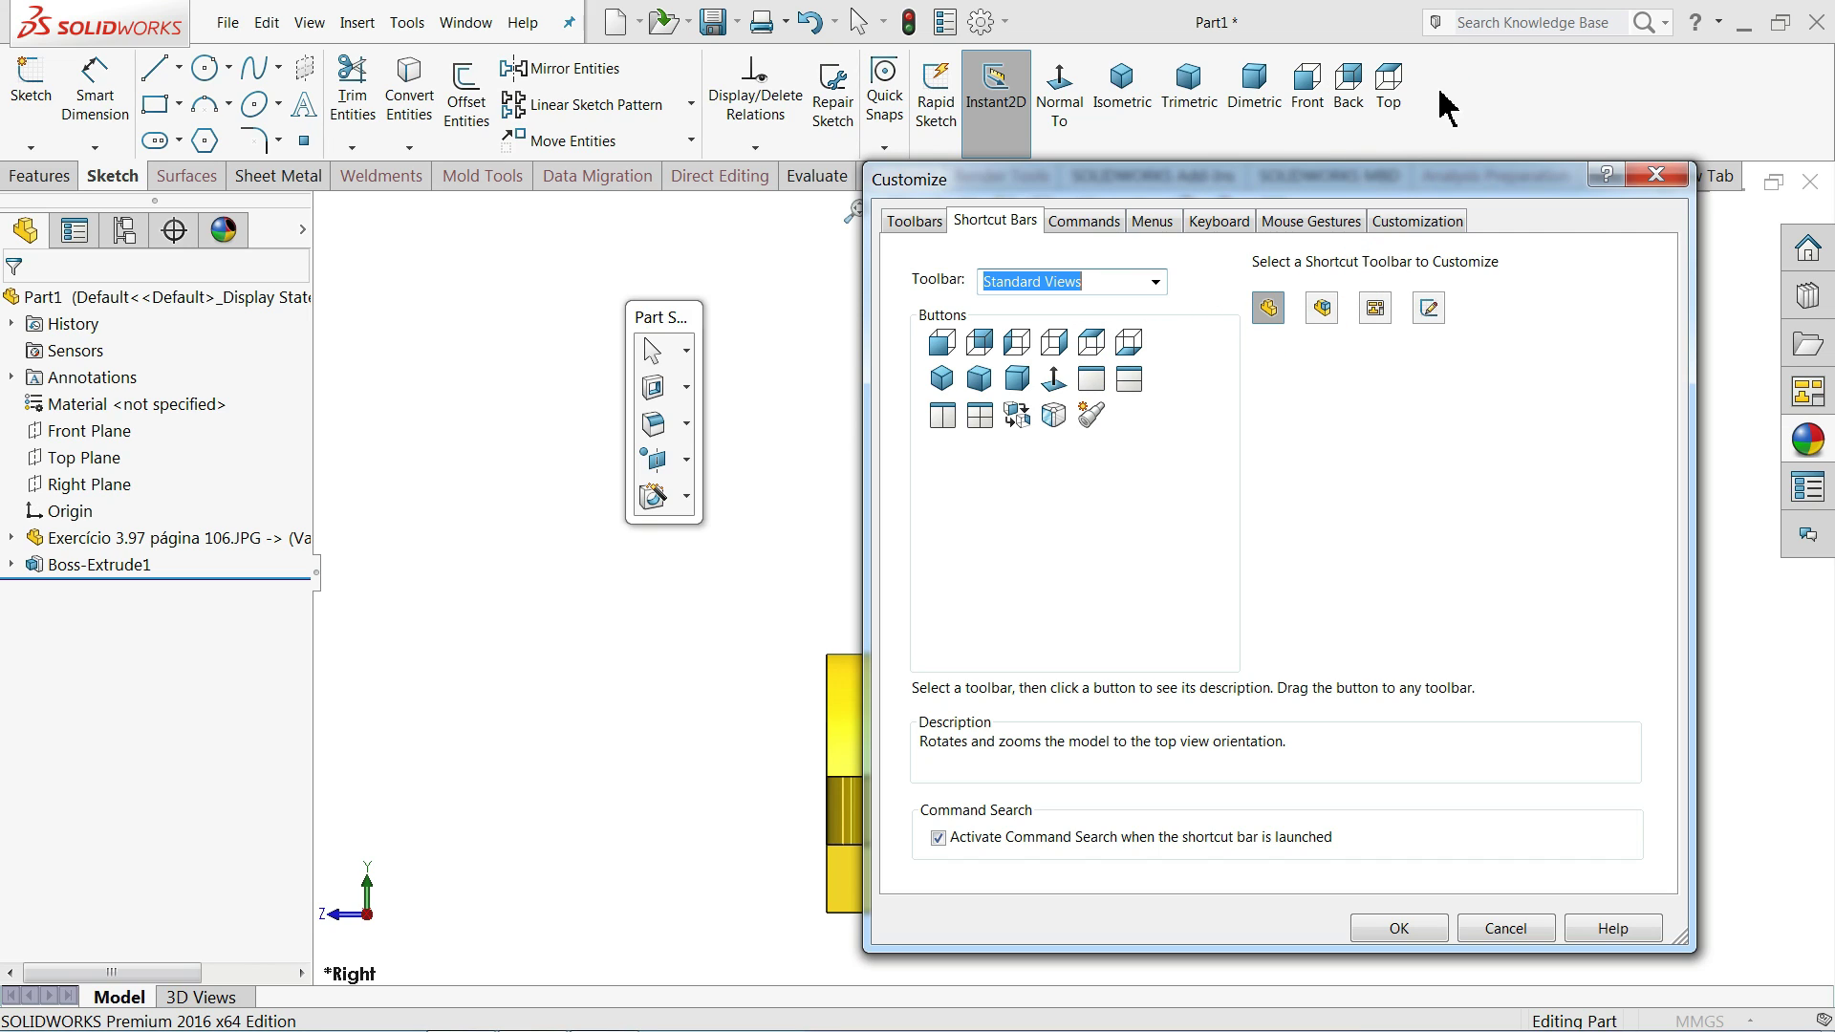
# - Add Front, Back and Top to the Features tab and close Customize with OK
pyautogui.click(43, 177)
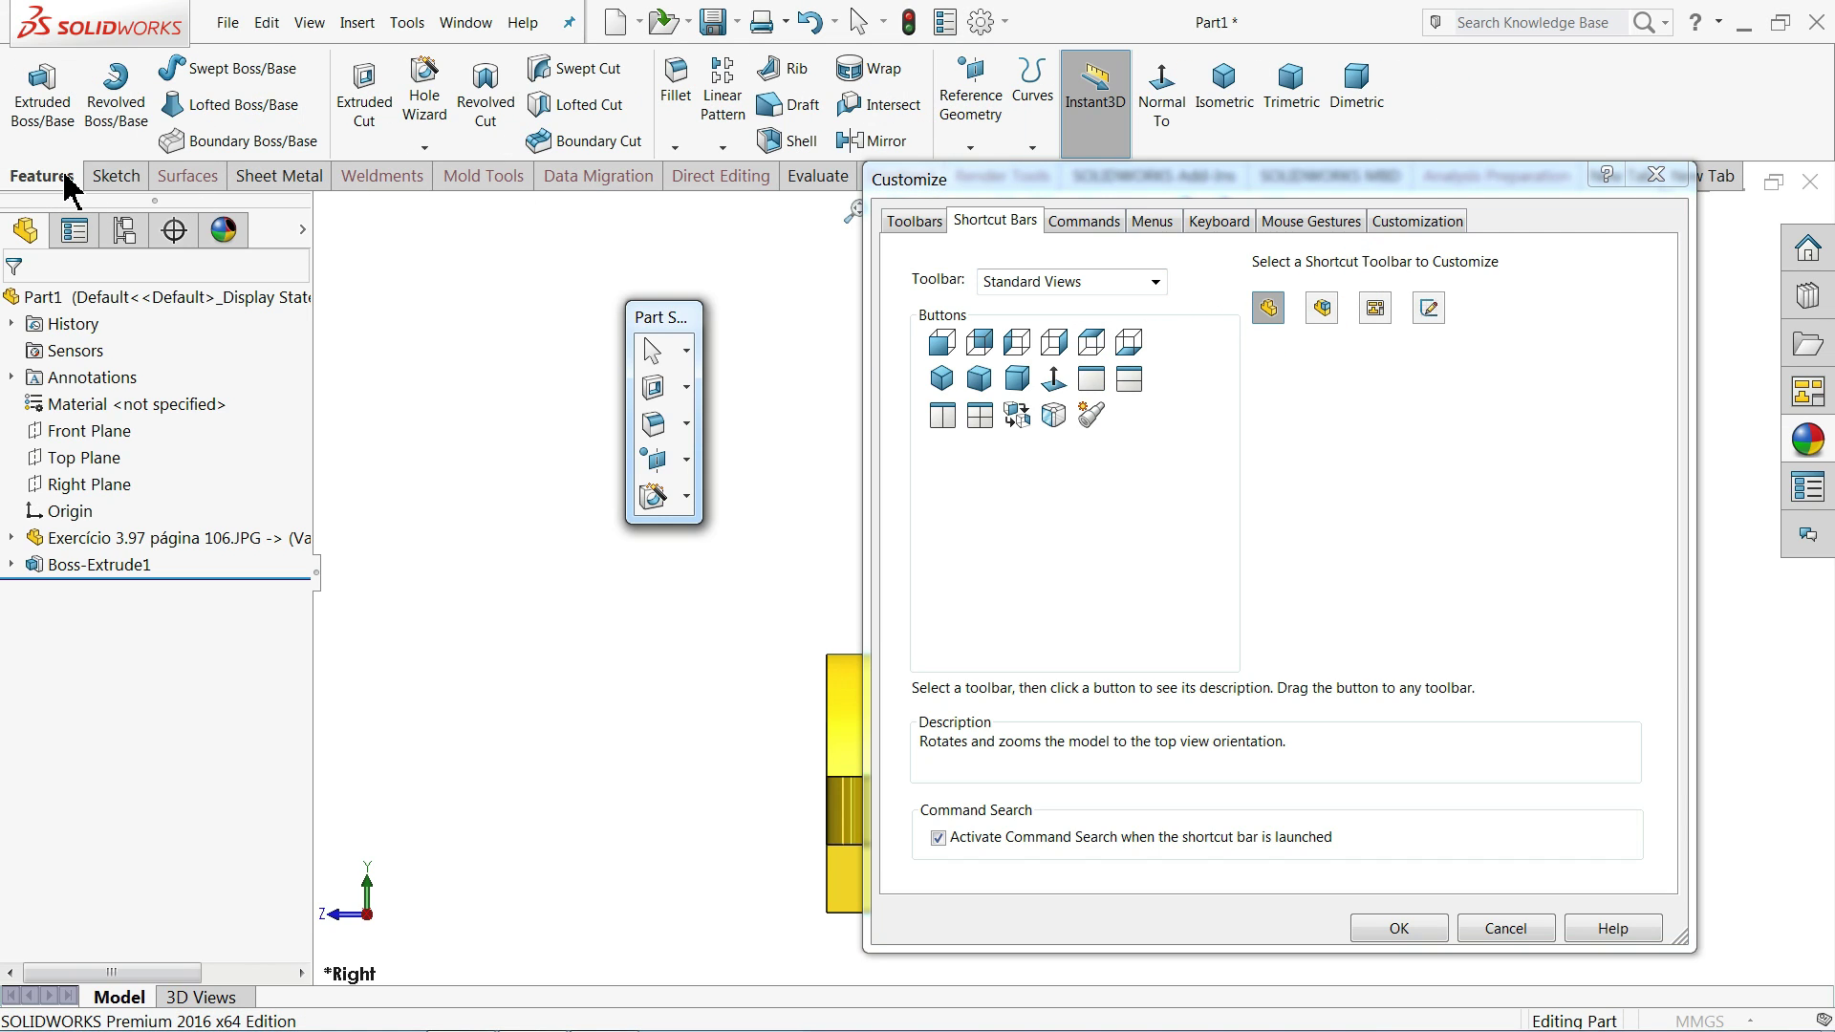
pyautogui.moveTo(938, 344); pyautogui.dragTo(1445, 119)
pyautogui.moveTo(1015, 342); pyautogui.dragTo(1491, 107)
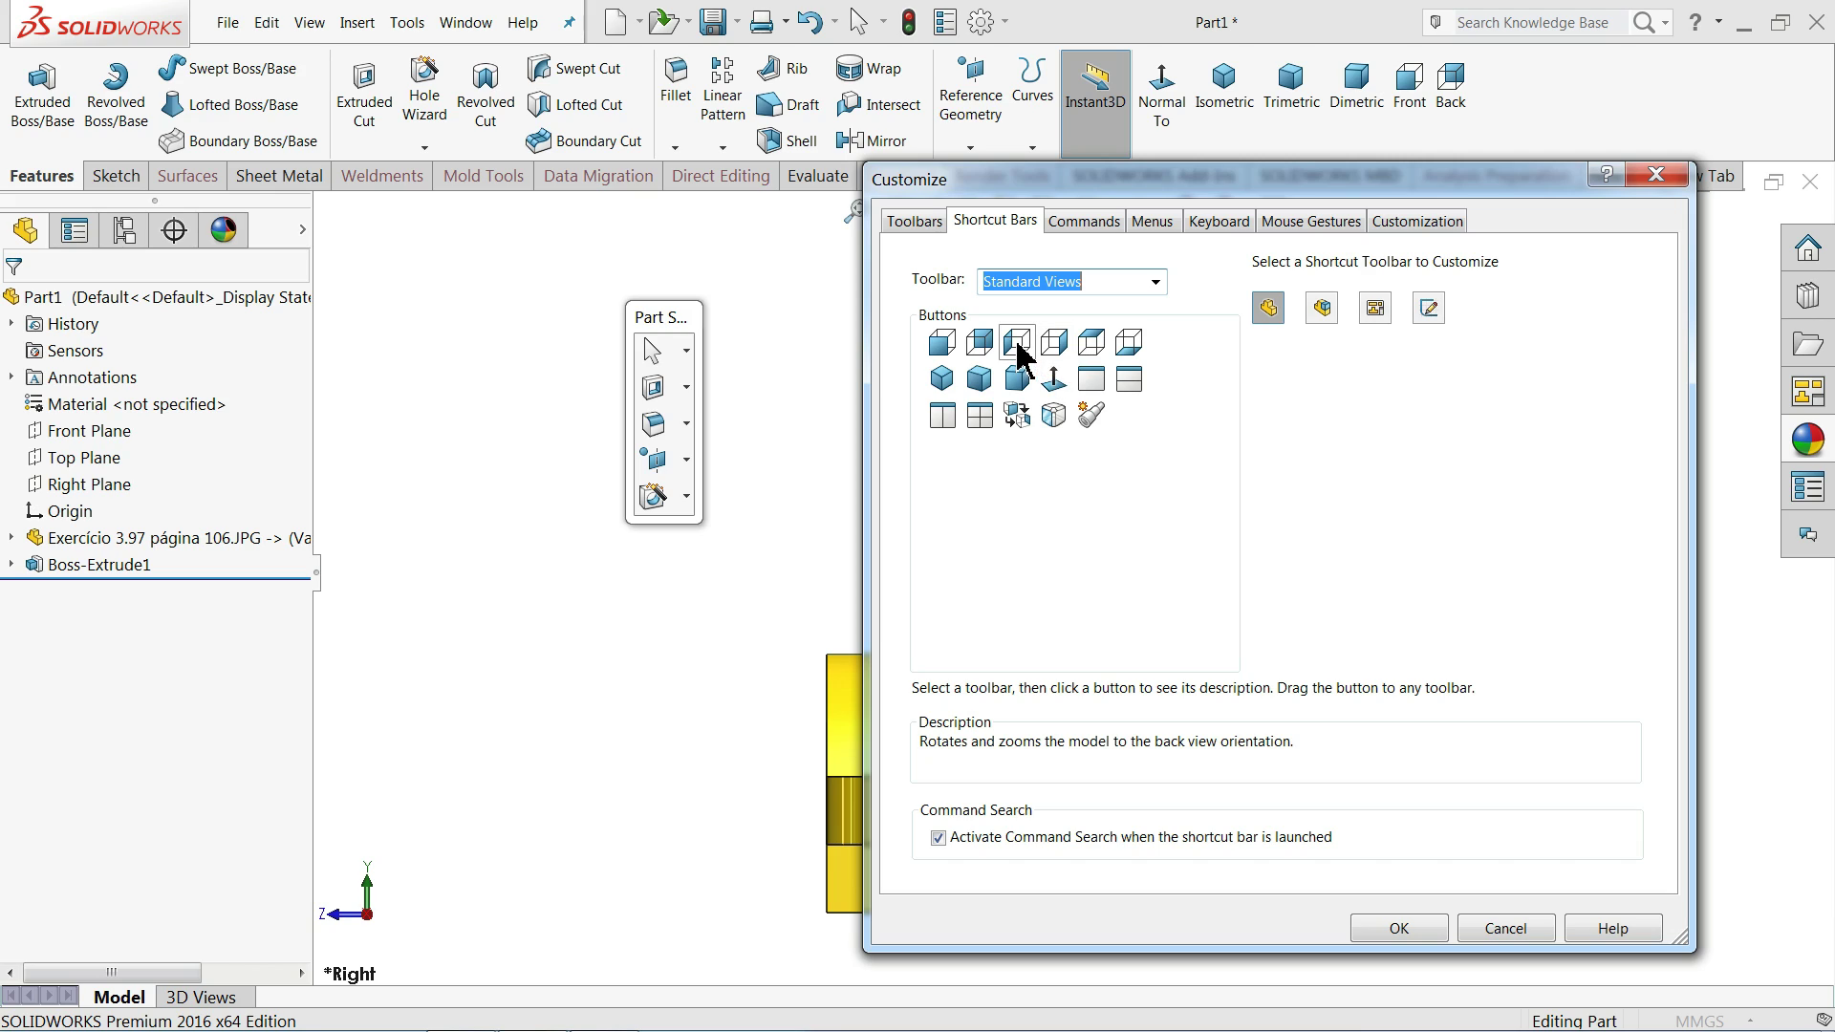
pyautogui.moveTo(1128, 345); pyautogui.dragTo(1491, 100)
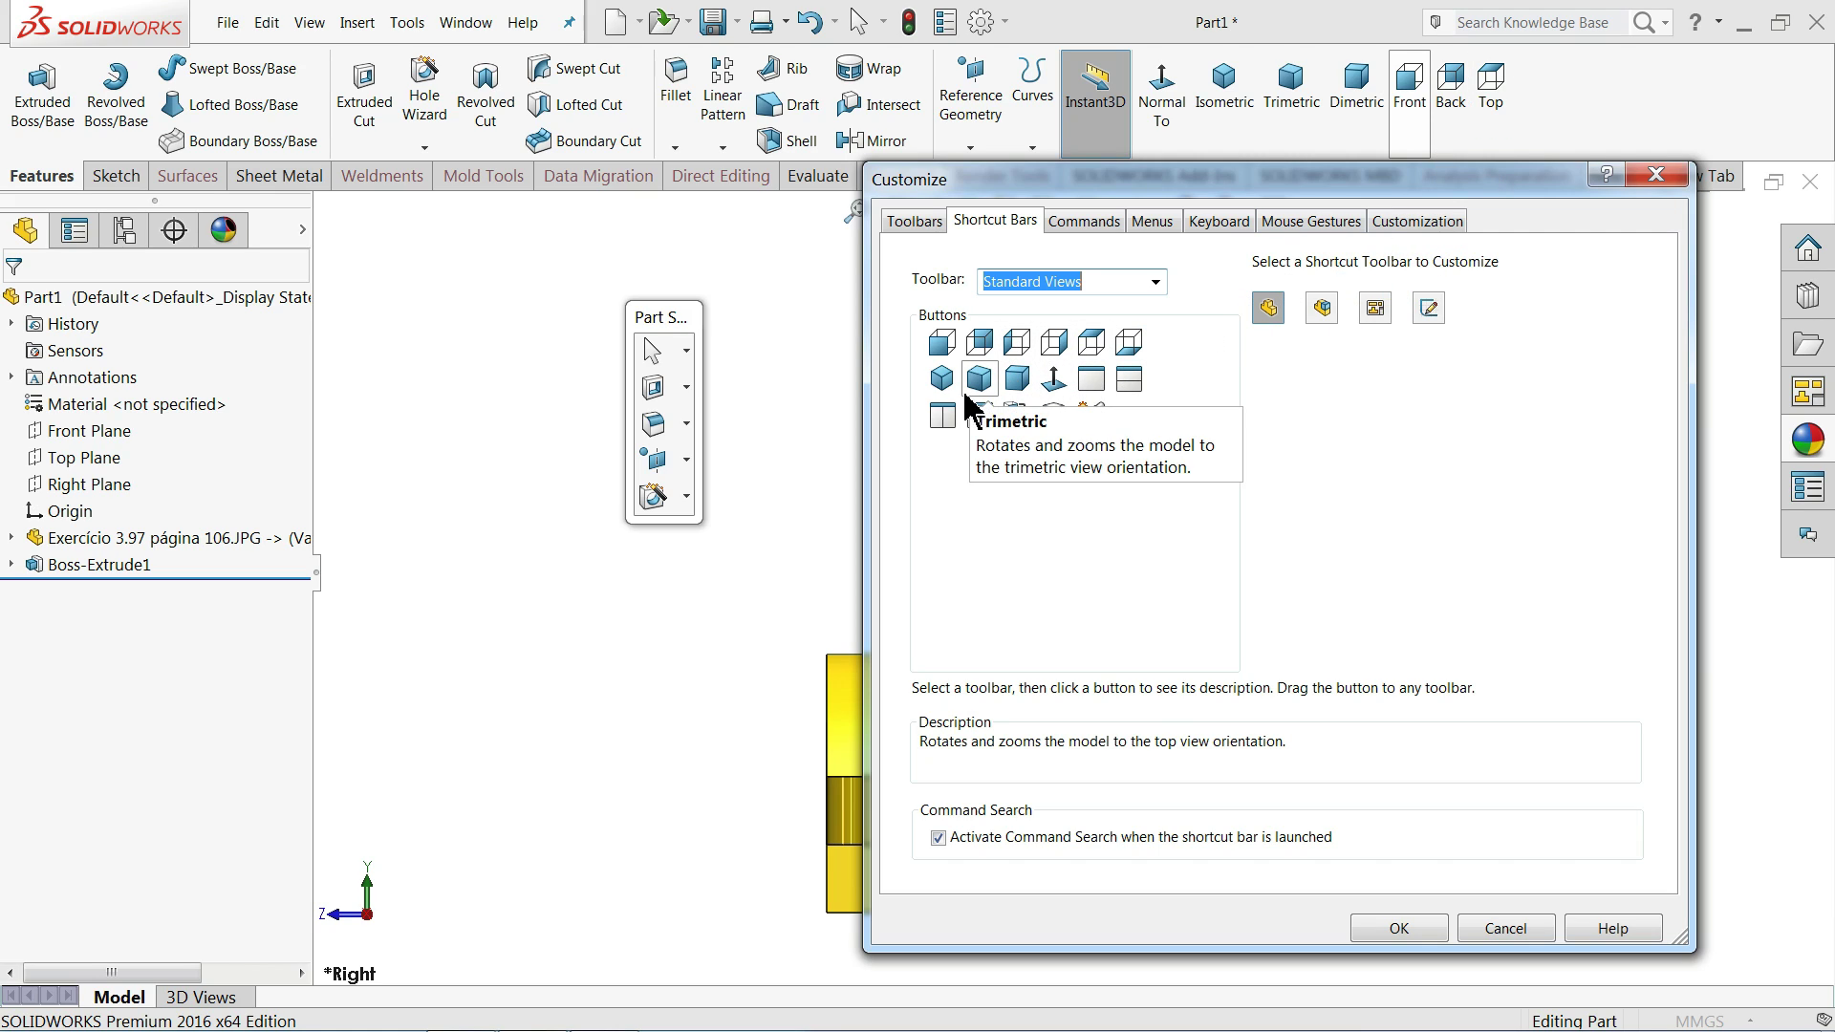
pyautogui.click(1384, 932)
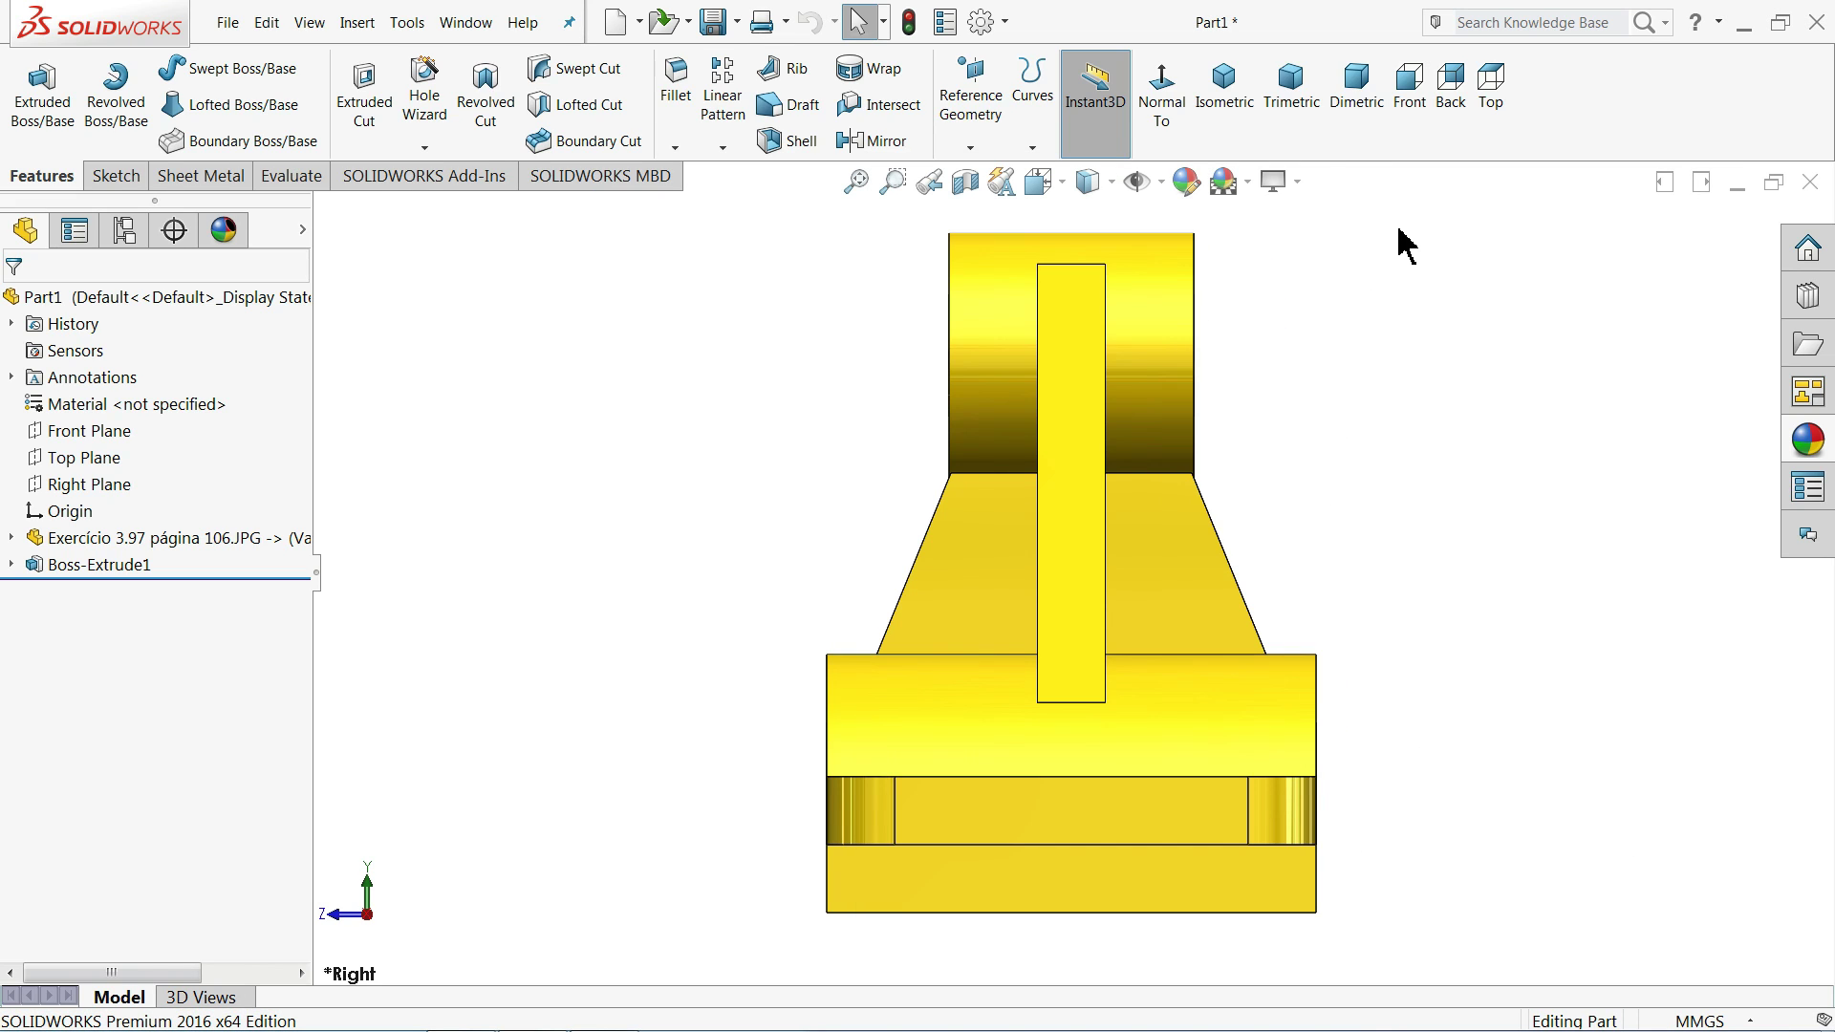
# - Test the new Front, Back and Top view buttons on the Features tab
pyautogui.click(1413, 105)
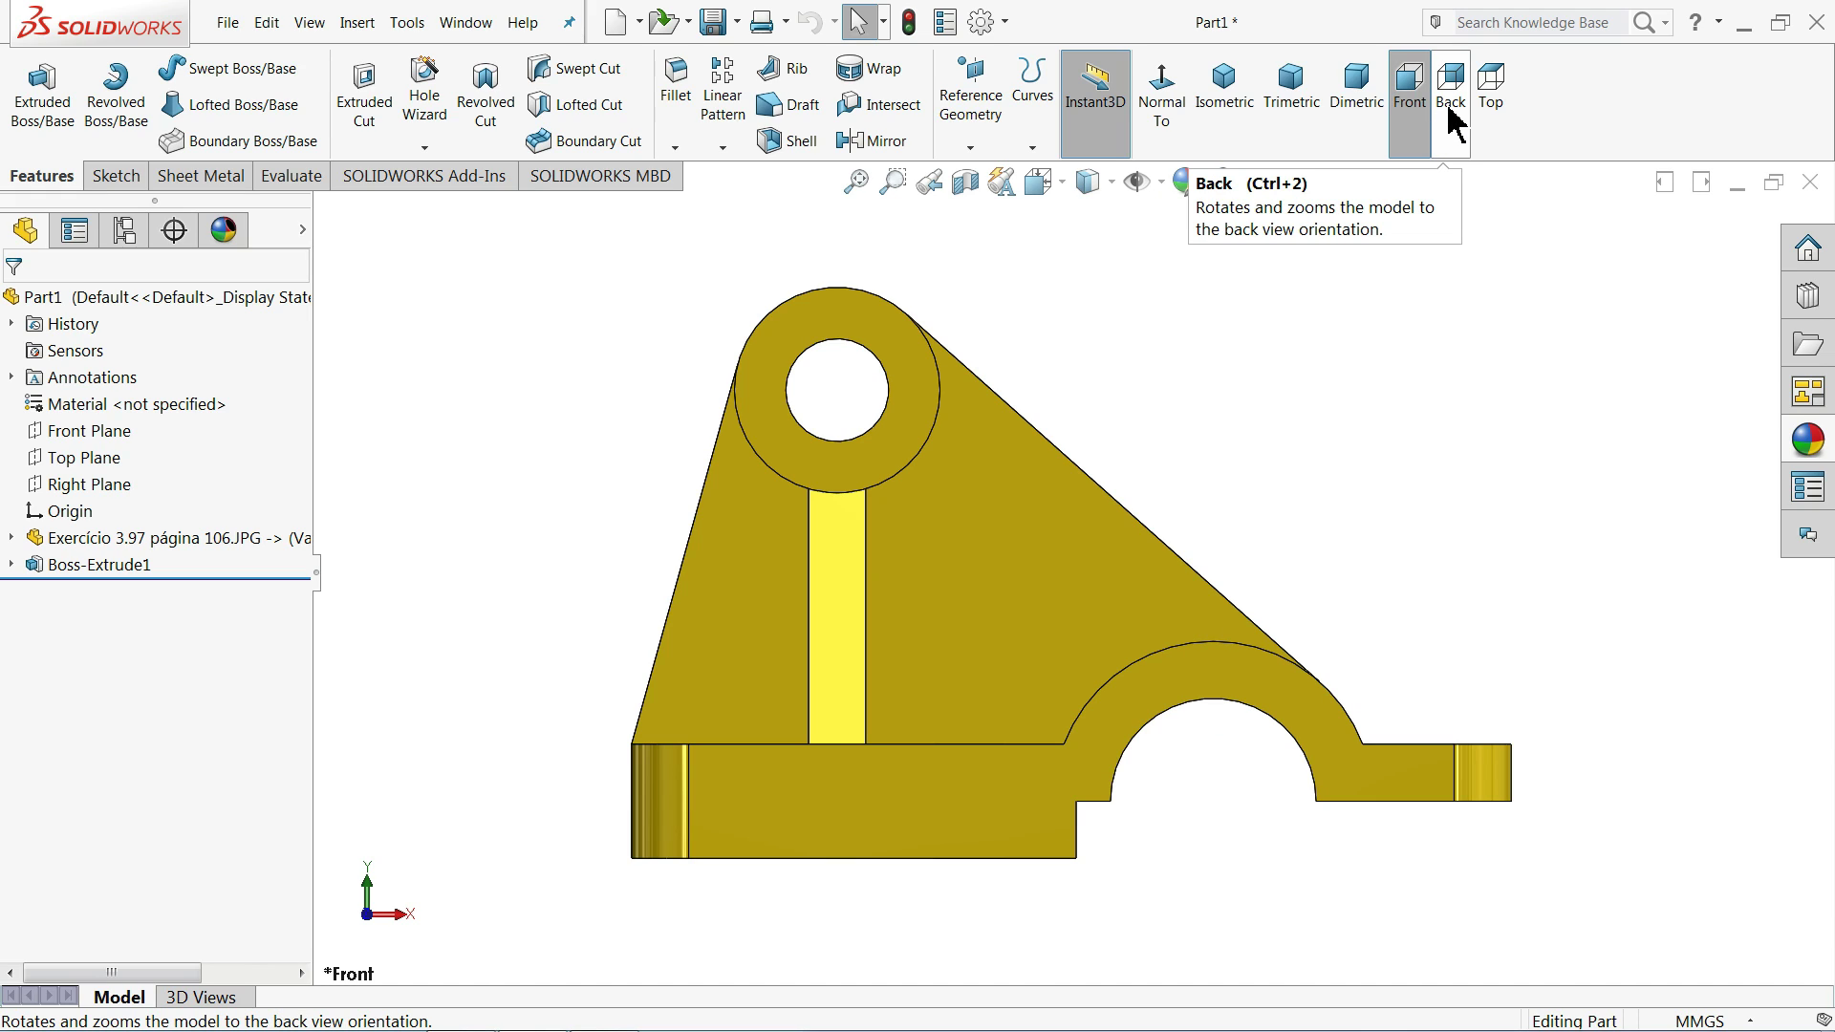
pyautogui.click(1449, 110)
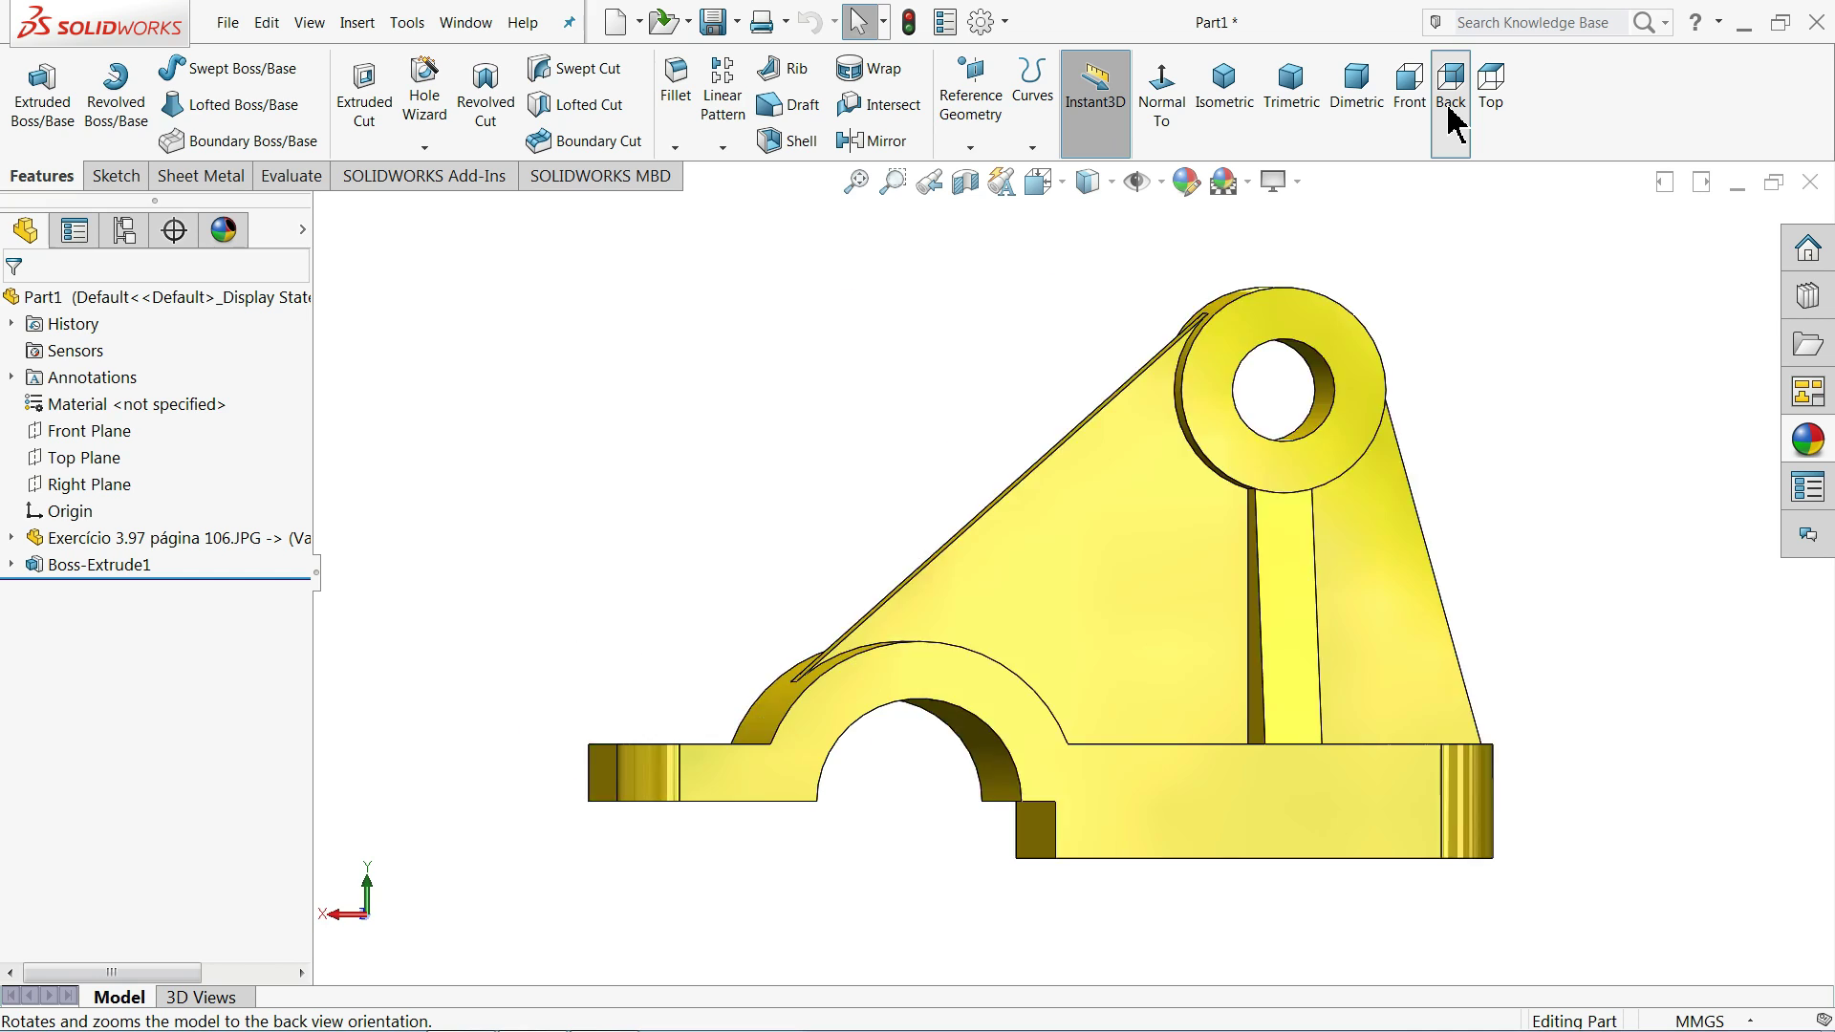
pyautogui.click(1489, 107)
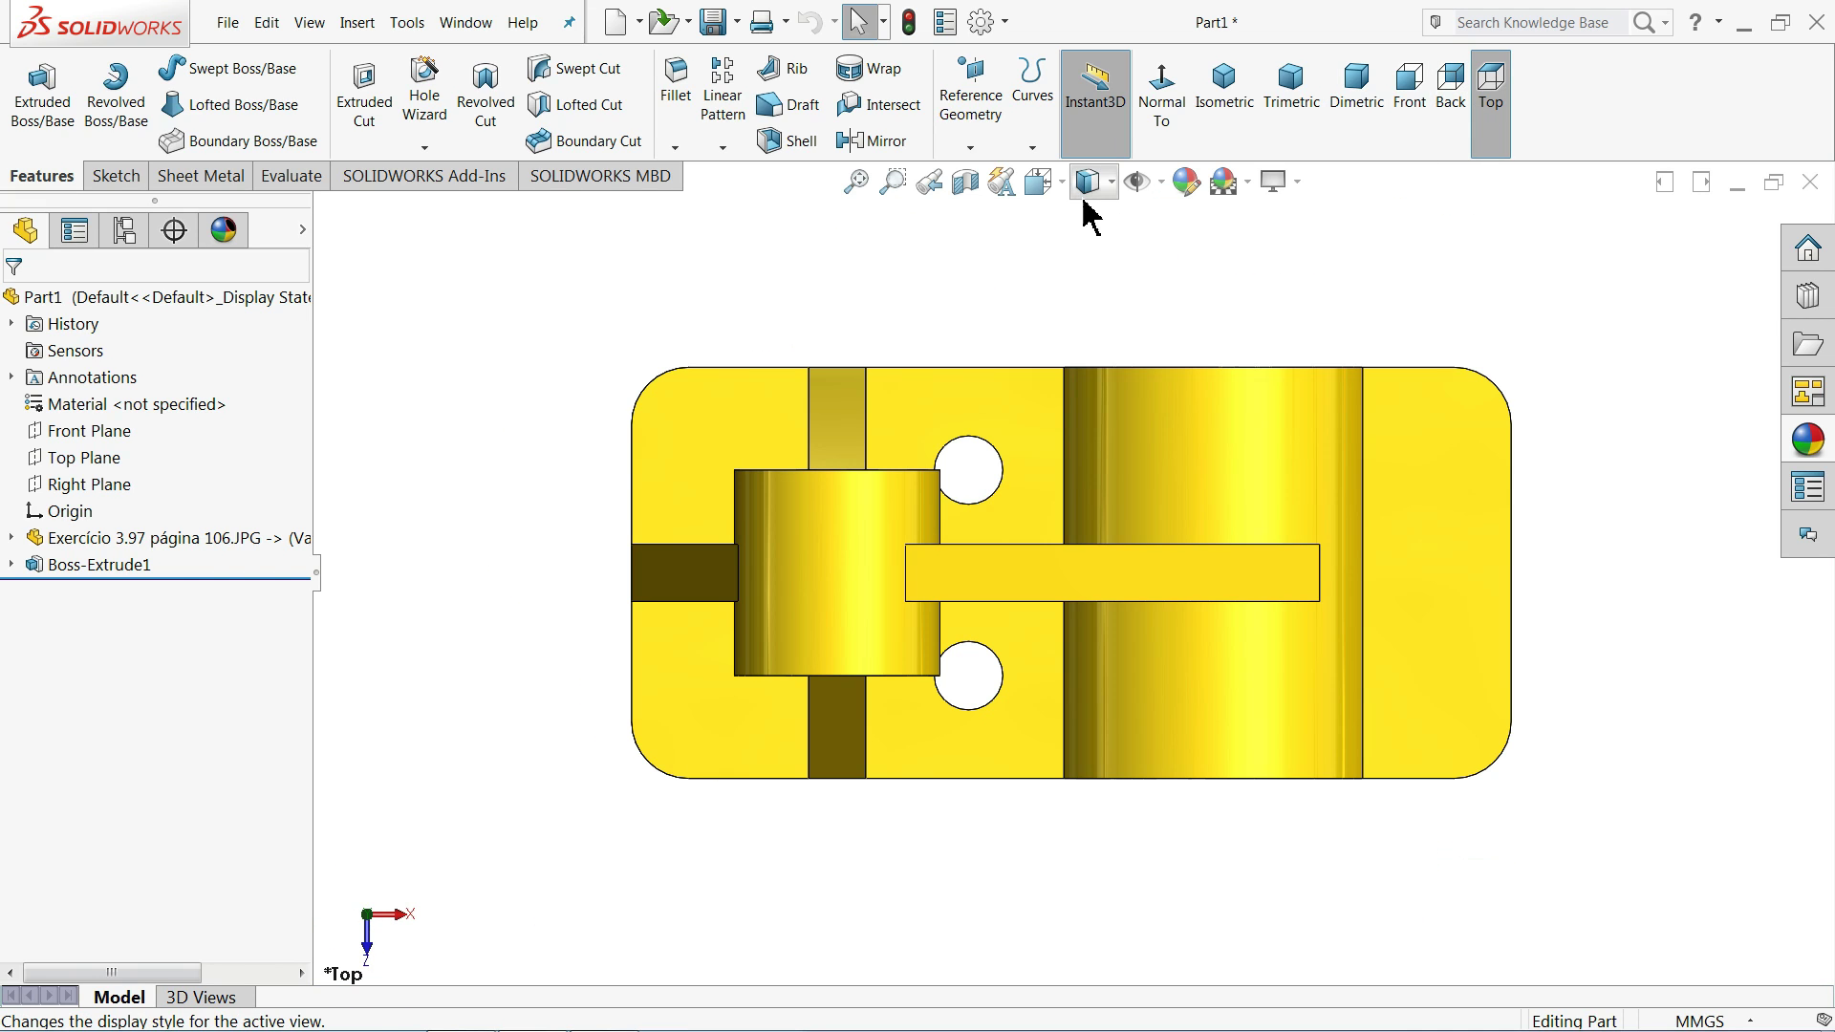
# - Orbit the bracket into an oblique 3D view and zoom to fit it in the window
pyautogui.click(1055, 195)
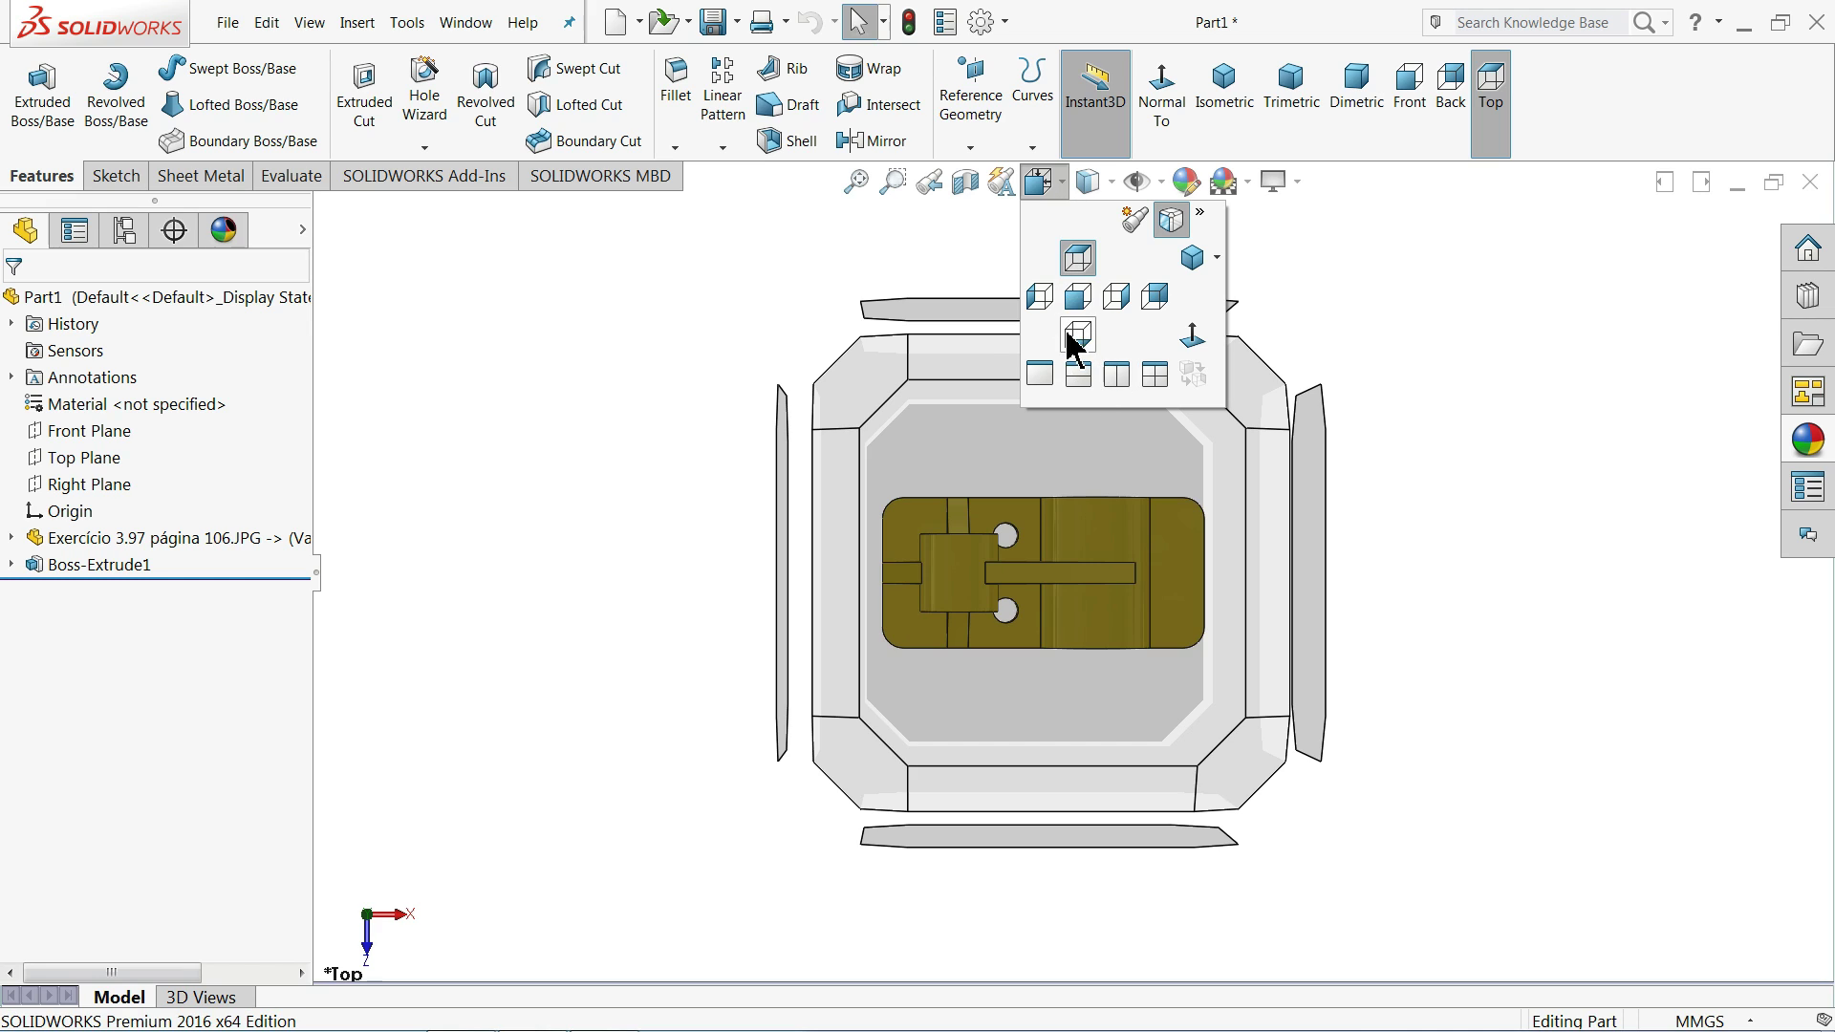
pyautogui.press('f')
pyautogui.moveTo(641, 481); pyautogui.dragTo(590, 220, button='middle')
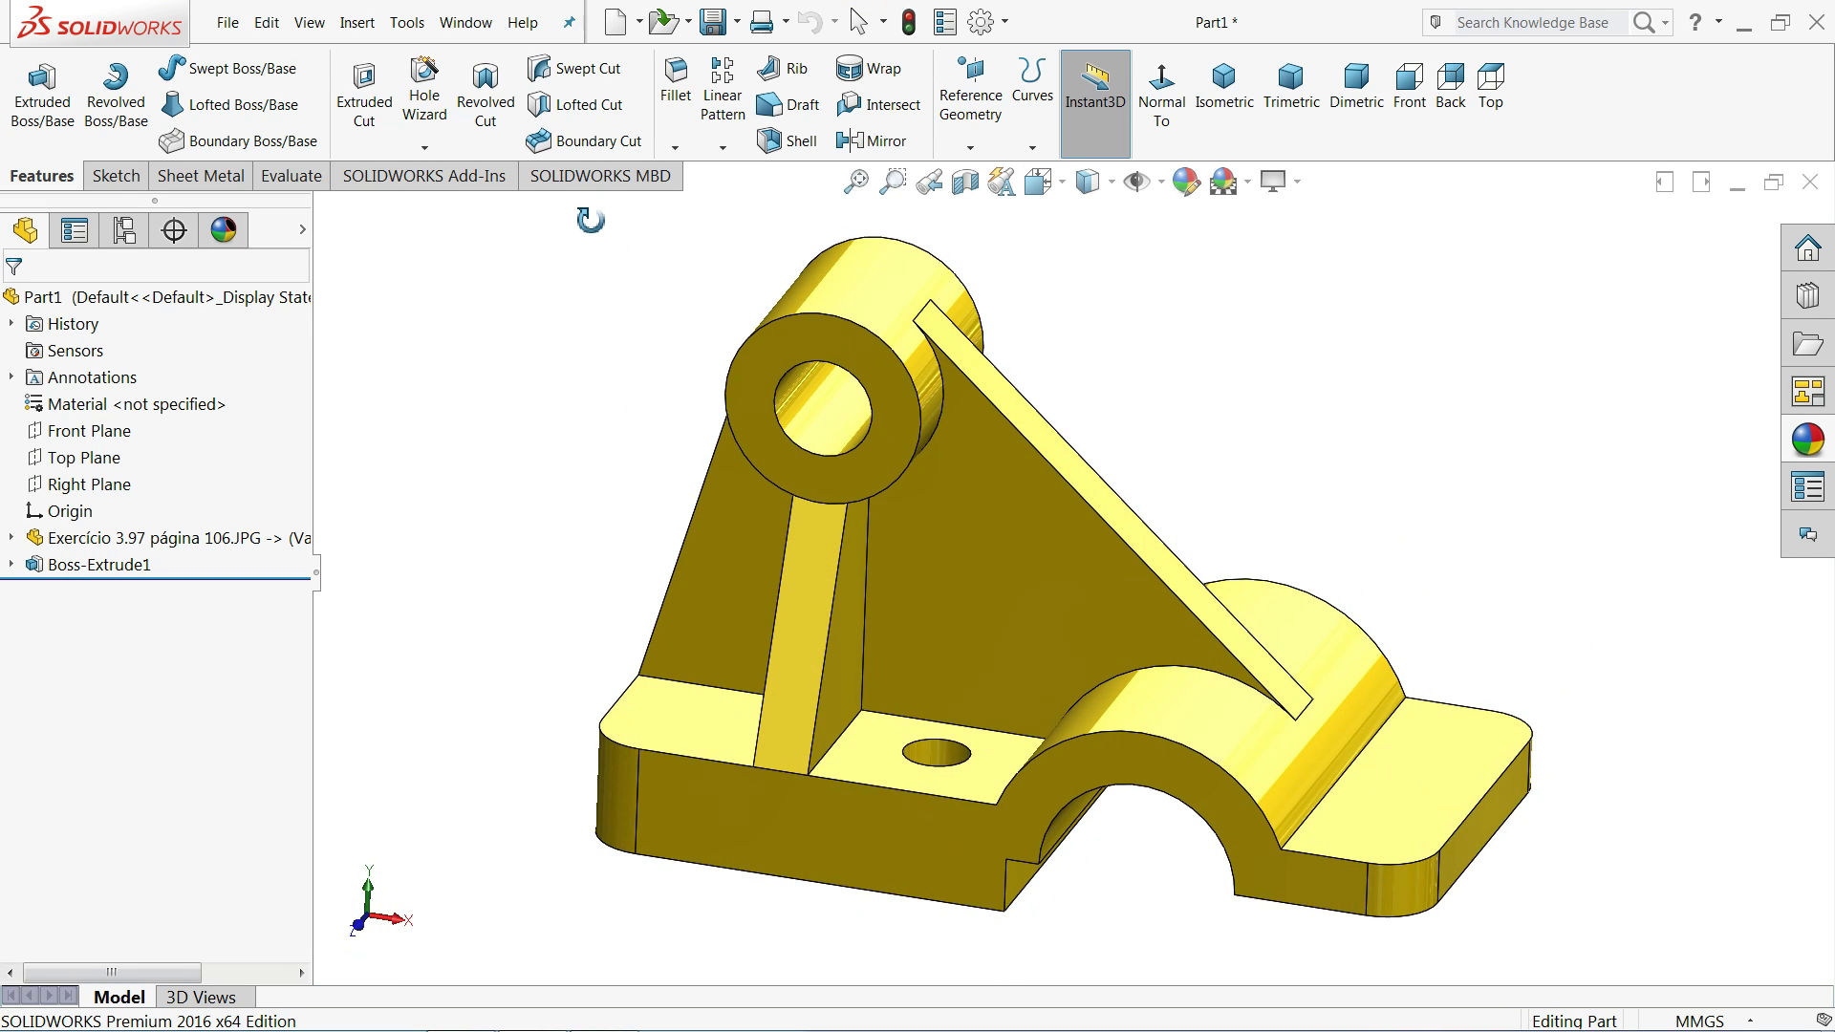
pyautogui.press('f')
pyautogui.scroll(-3, 1229, 675)
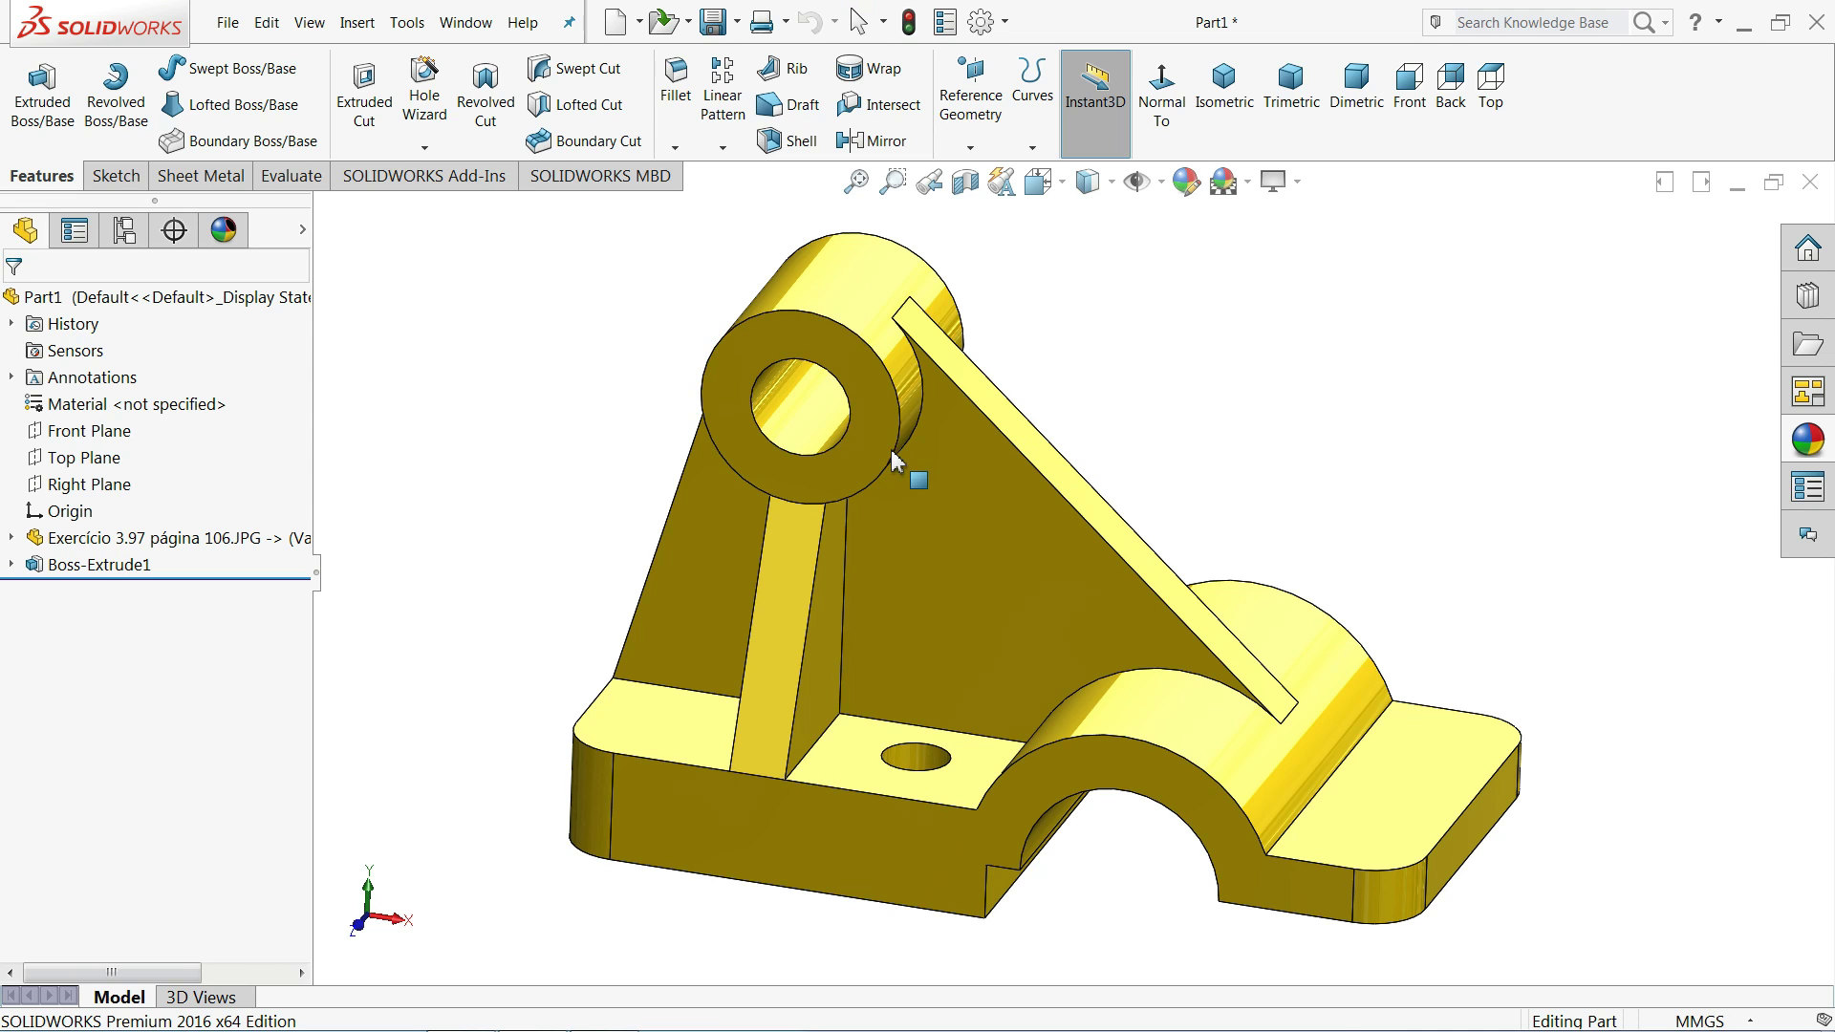
pyautogui.moveTo(891, 449); pyautogui.dragTo(884, 417, button='middle')
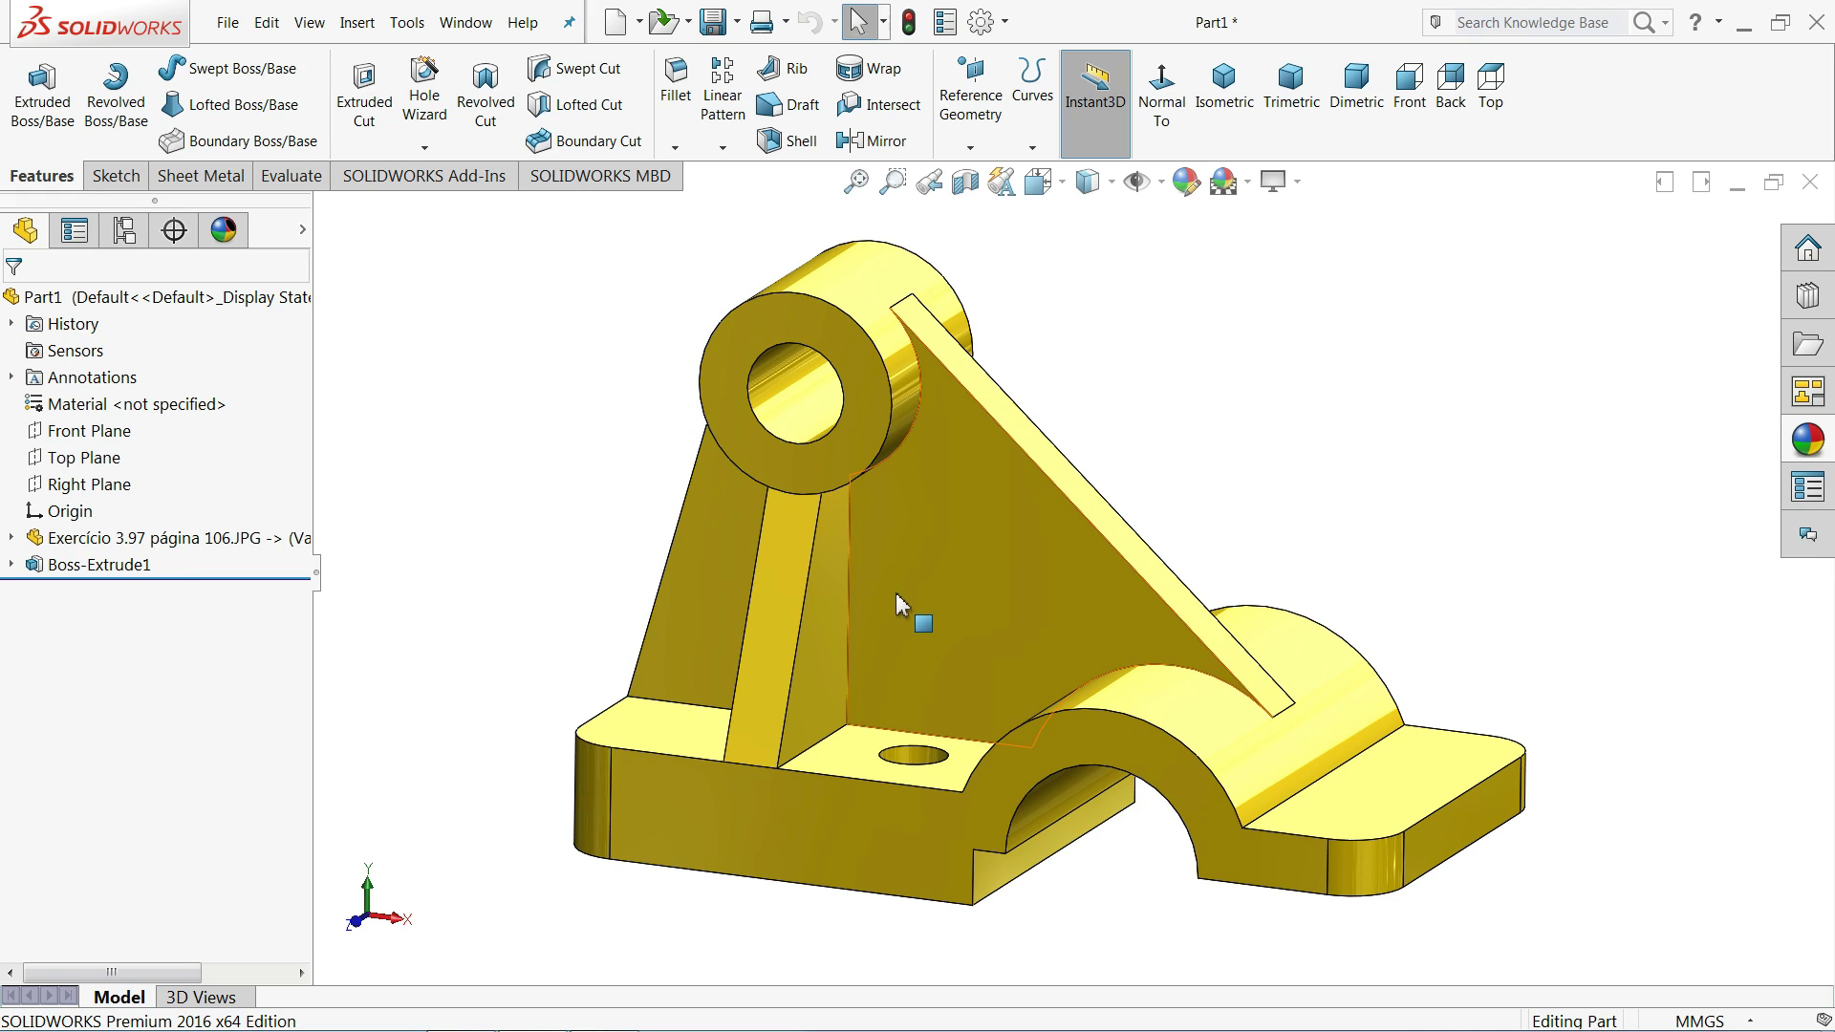
pyautogui.scroll(2, 934, 594)
pyautogui.scroll(-1, 1061, 631)
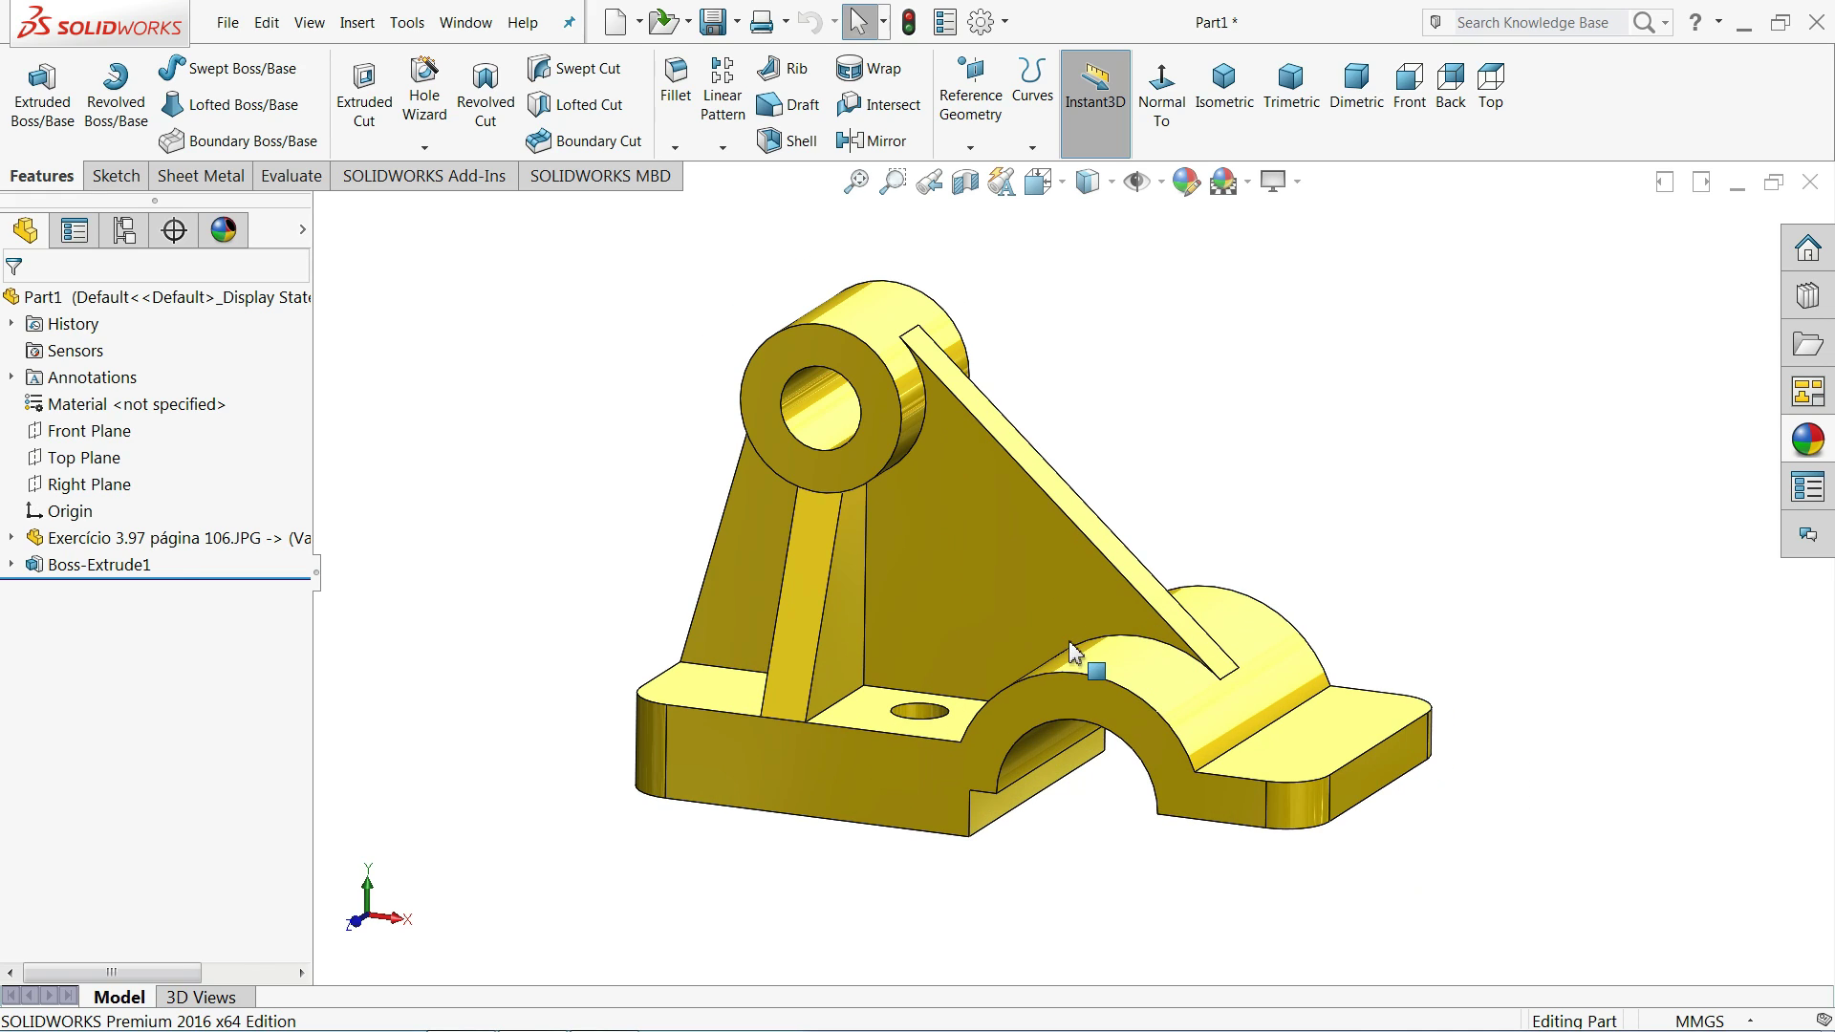